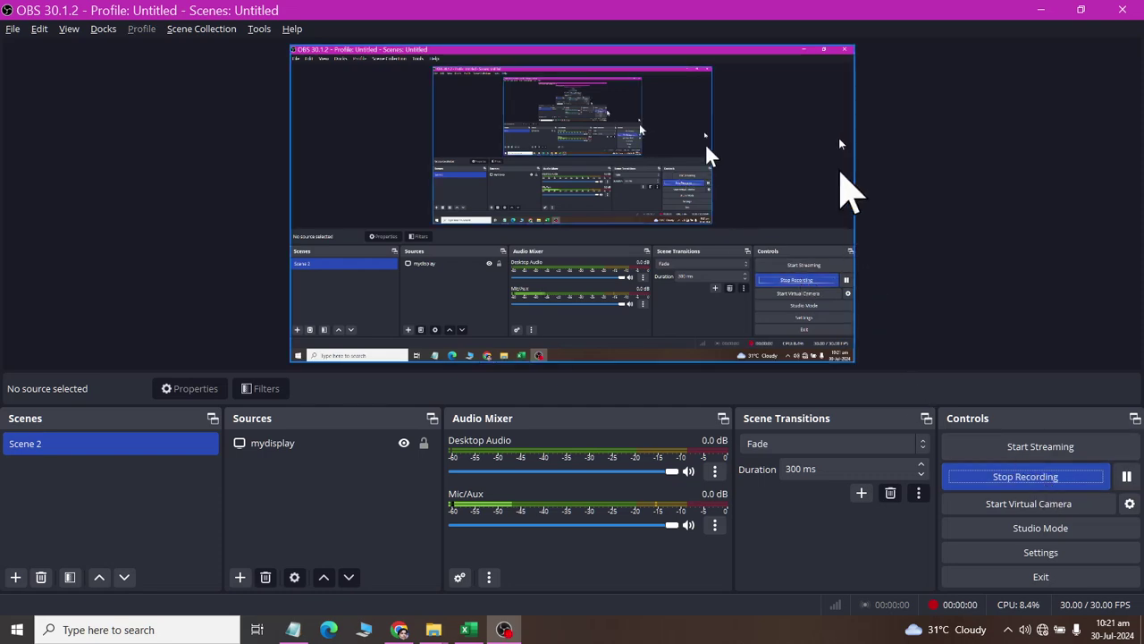
Start the OBS screen recording and bring the MeterReading workbook up in Excel.
left_click(1040, 10)
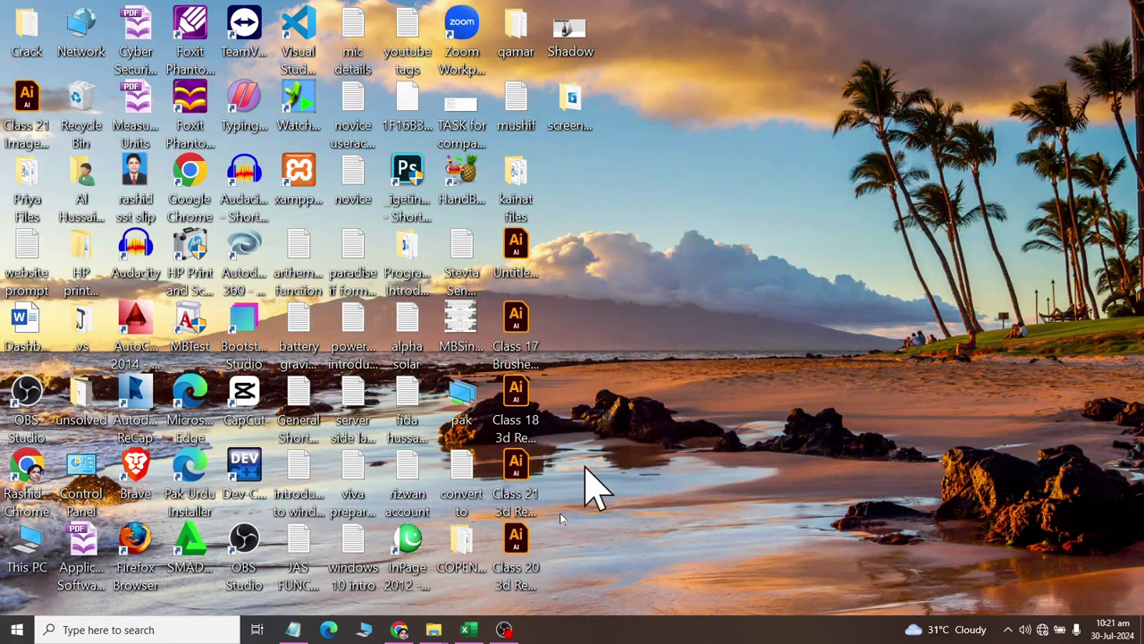
left_click(468, 630)
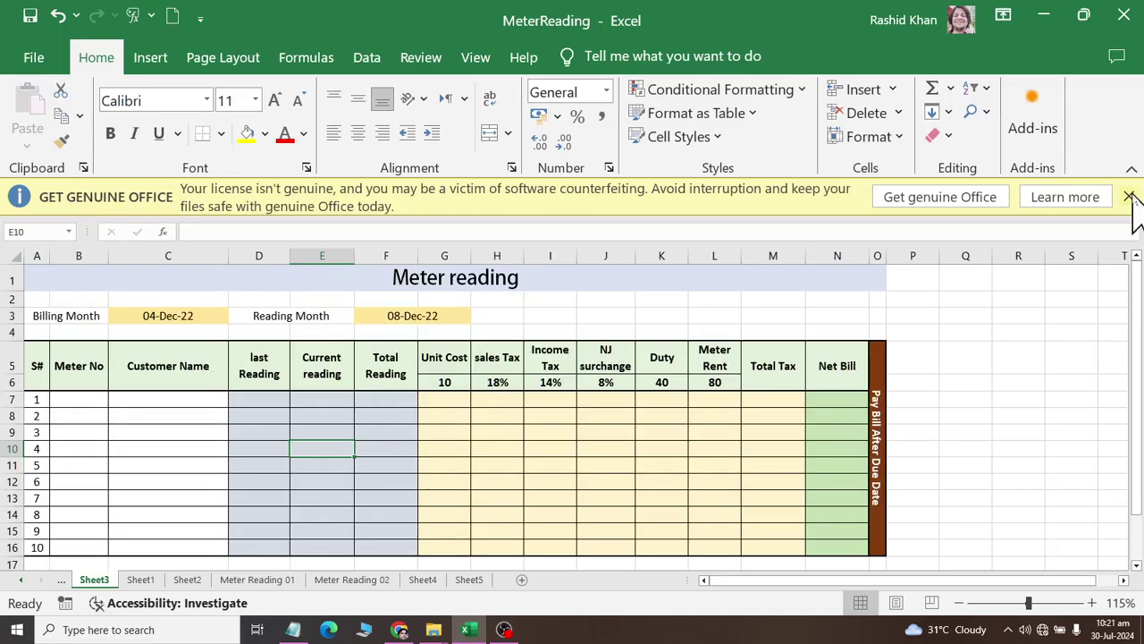
Dismiss the licence warning bar and select cell B7 for the first customer.
left_click(1128, 197)
scroll(378, 370, "up", 1)
left_click_drag(854, 437, 5, 474)
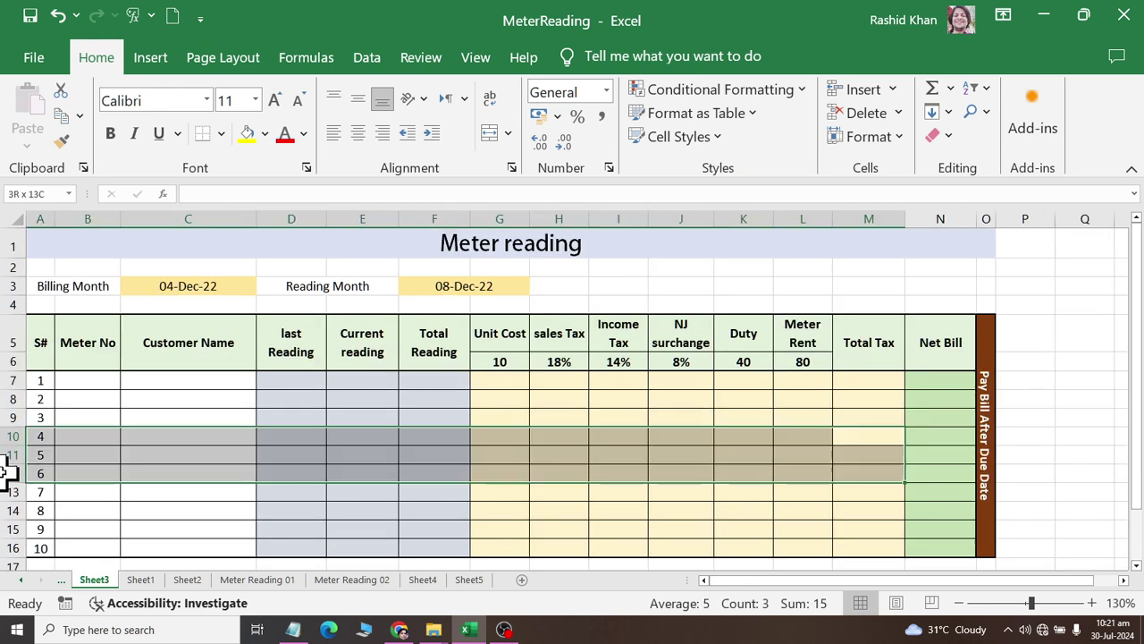
left_click(174, 397)
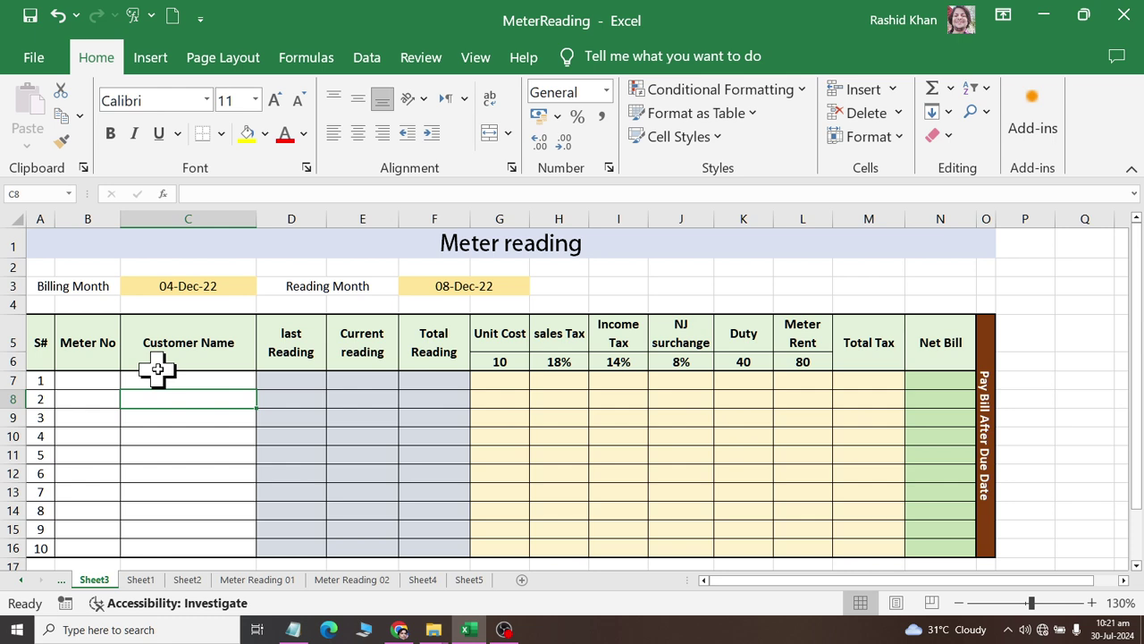
scroll(157, 370, "up", 1)
scroll(92, 379, "up", 1)
left_click(103, 358)
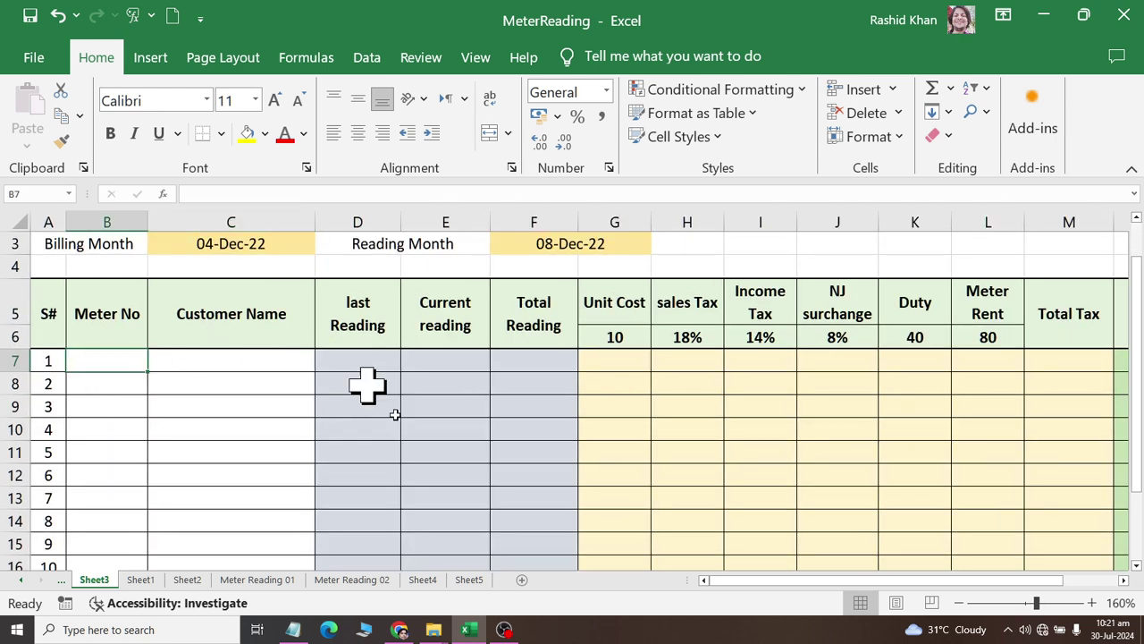
scroll(463, 434, "up", 1)
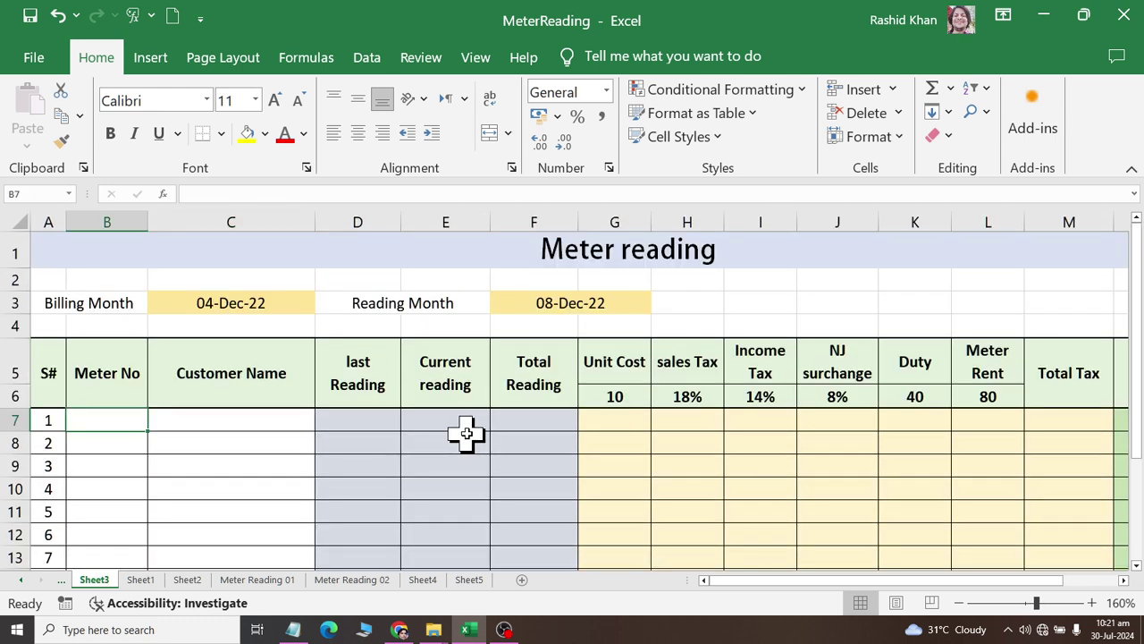
Enter the meter number, customer name, last reading 1001 and current reading 1130 in row 7.
type("A")
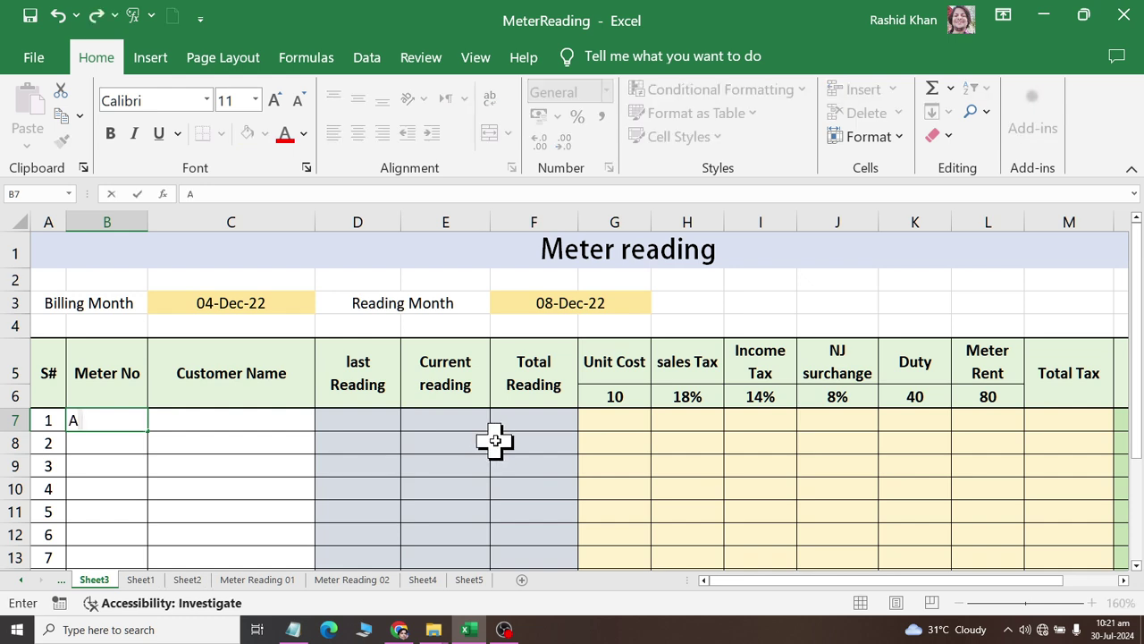
type("41023")
key("Tab")
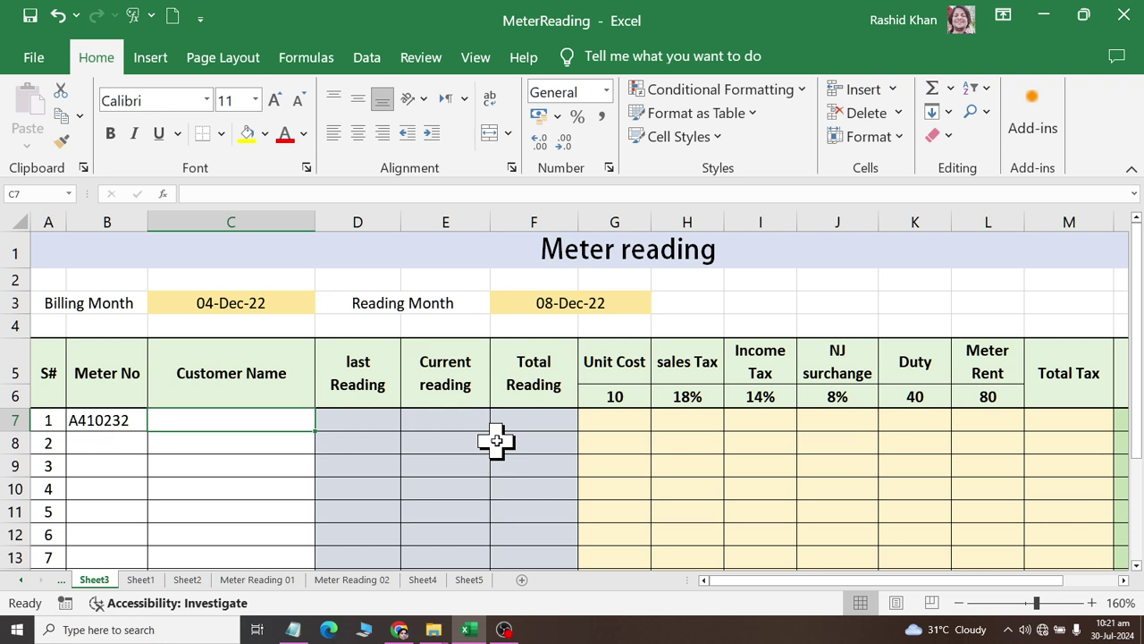
type("Saji")
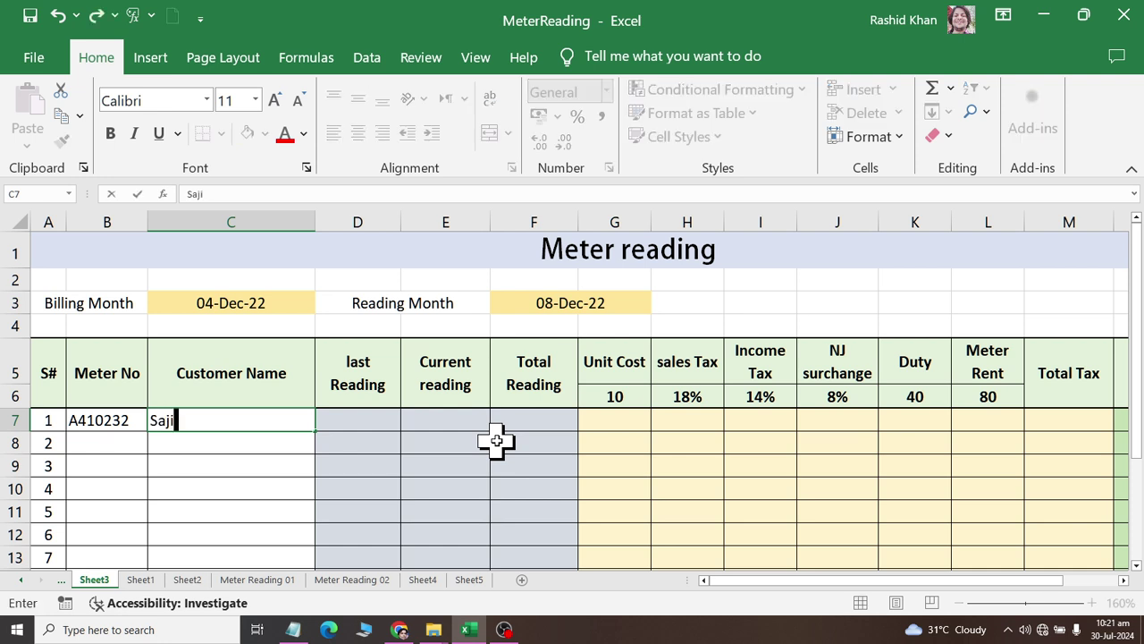
type("d Ali")
key("Tab")
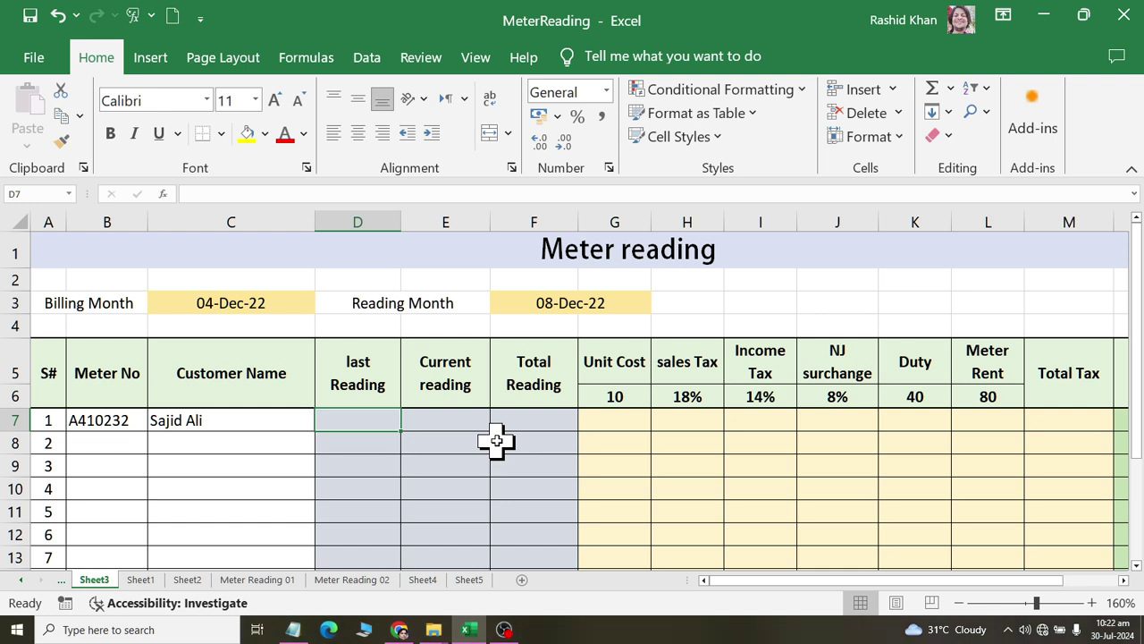
type("1001")
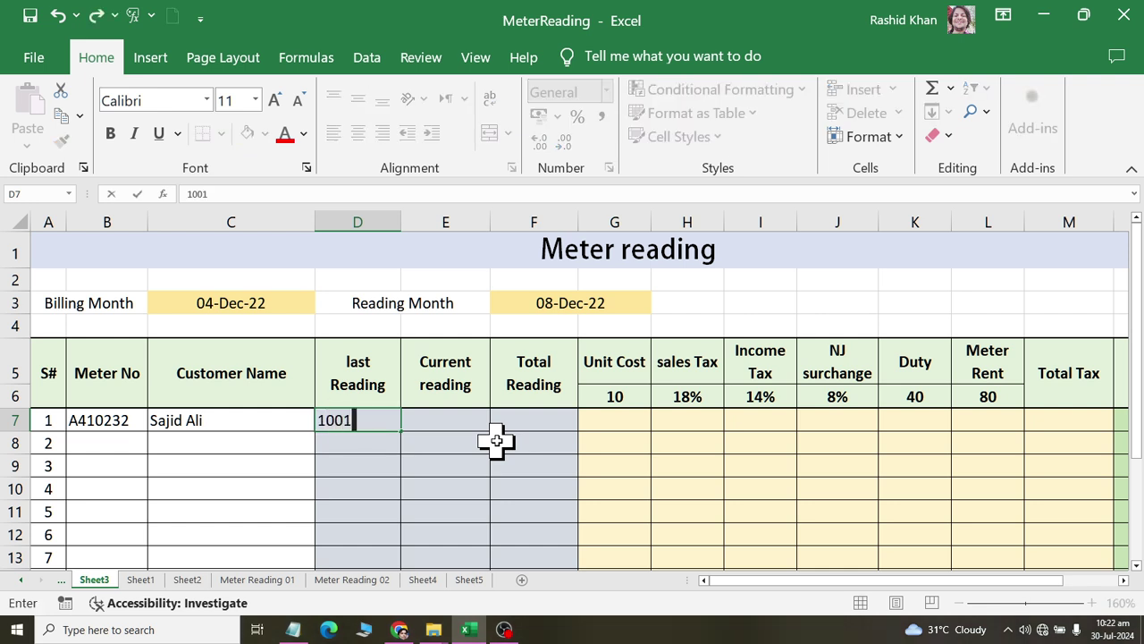
key("Tab")
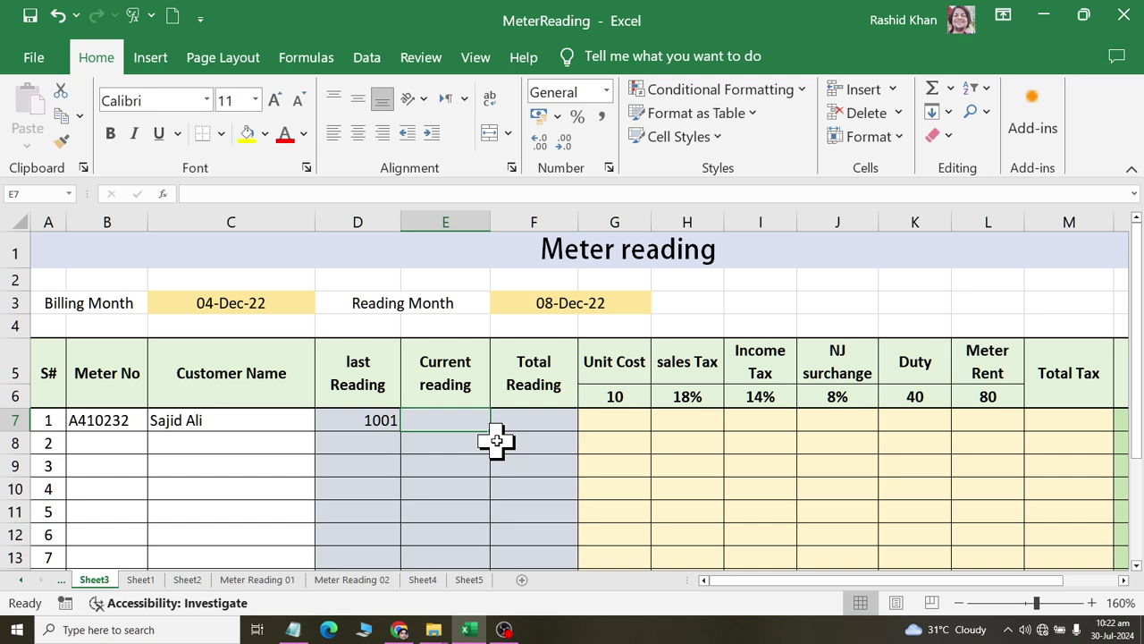
type("1130")
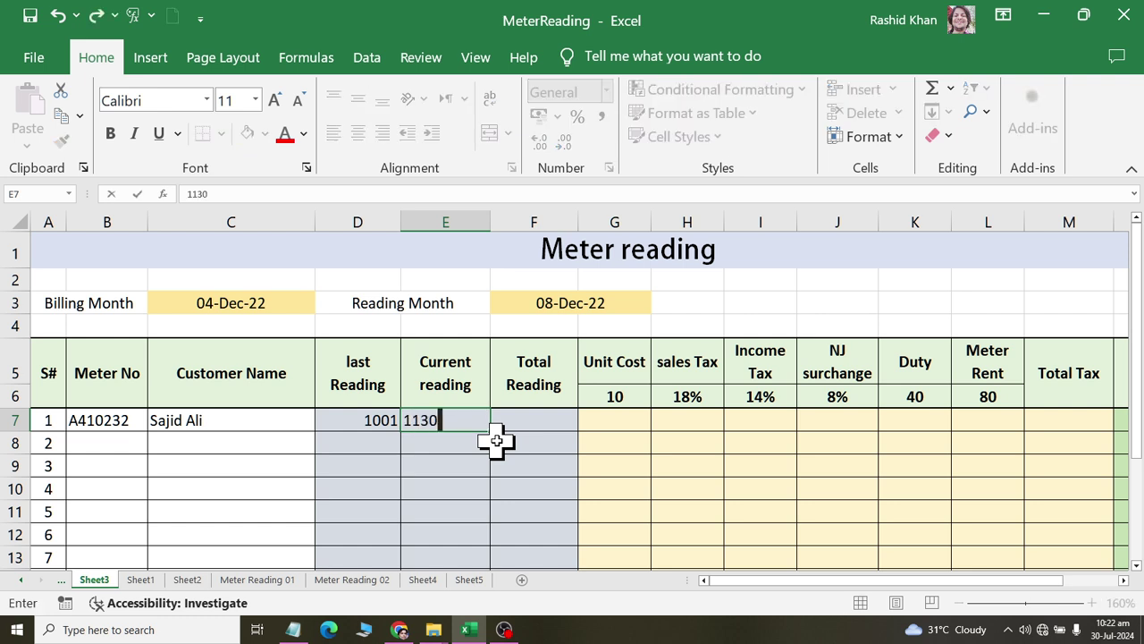
key("Tab")
key("Left")
key("Tab")
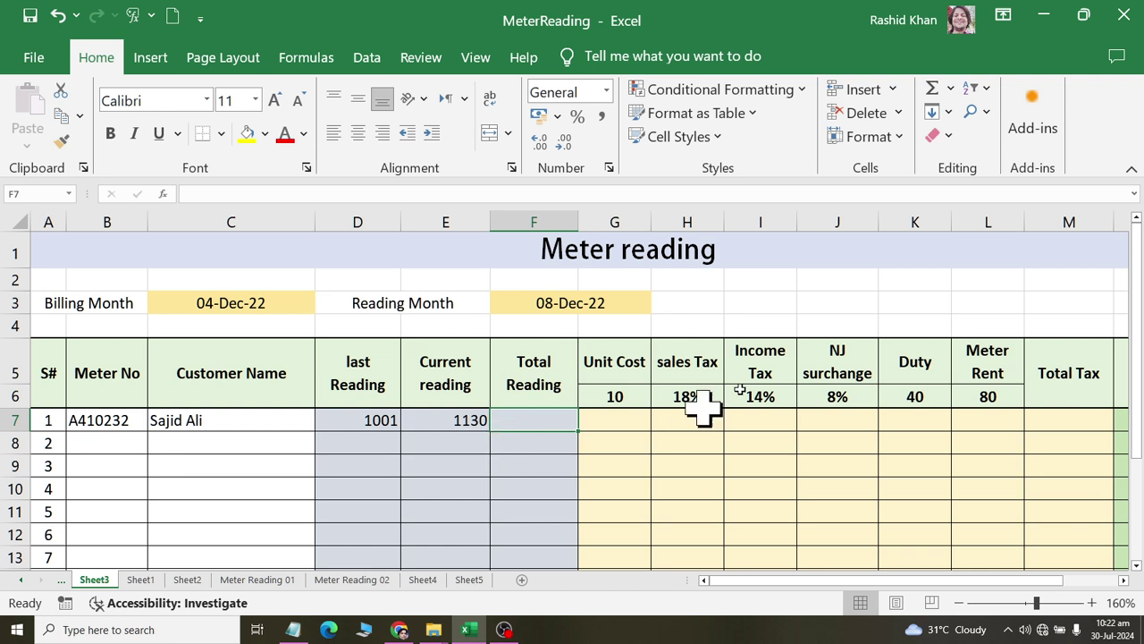
scroll(767, 346, "up", 1)
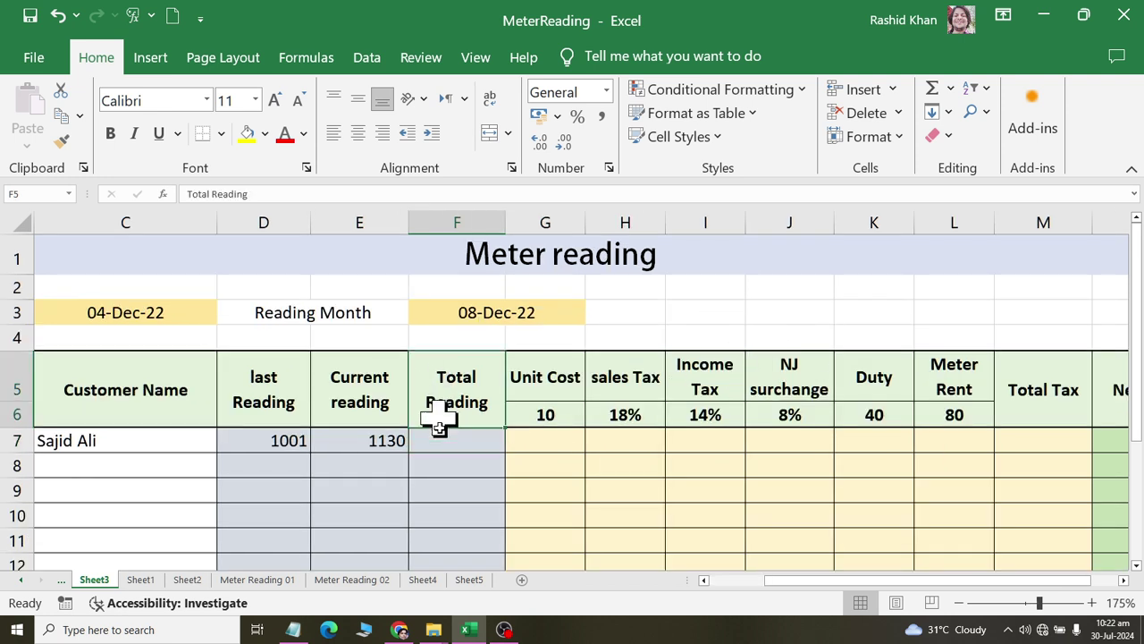
left_click_drag(562, 388, 581, 434)
left_click_drag(658, 386, 651, 433)
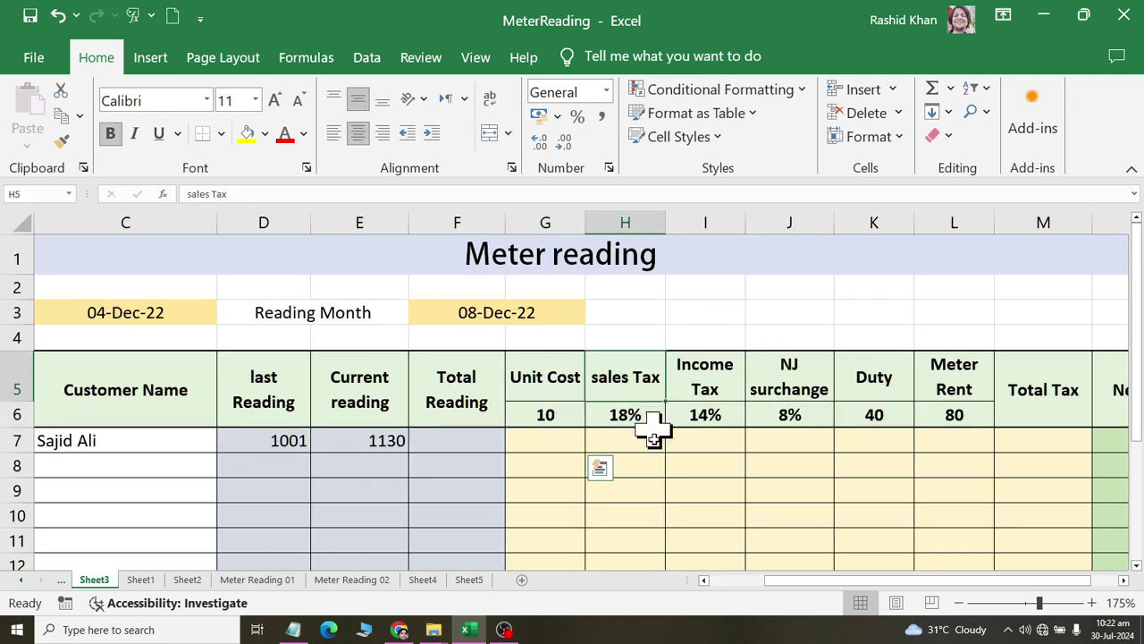
left_click_drag(720, 382, 715, 447)
left_click_drag(802, 369, 804, 439)
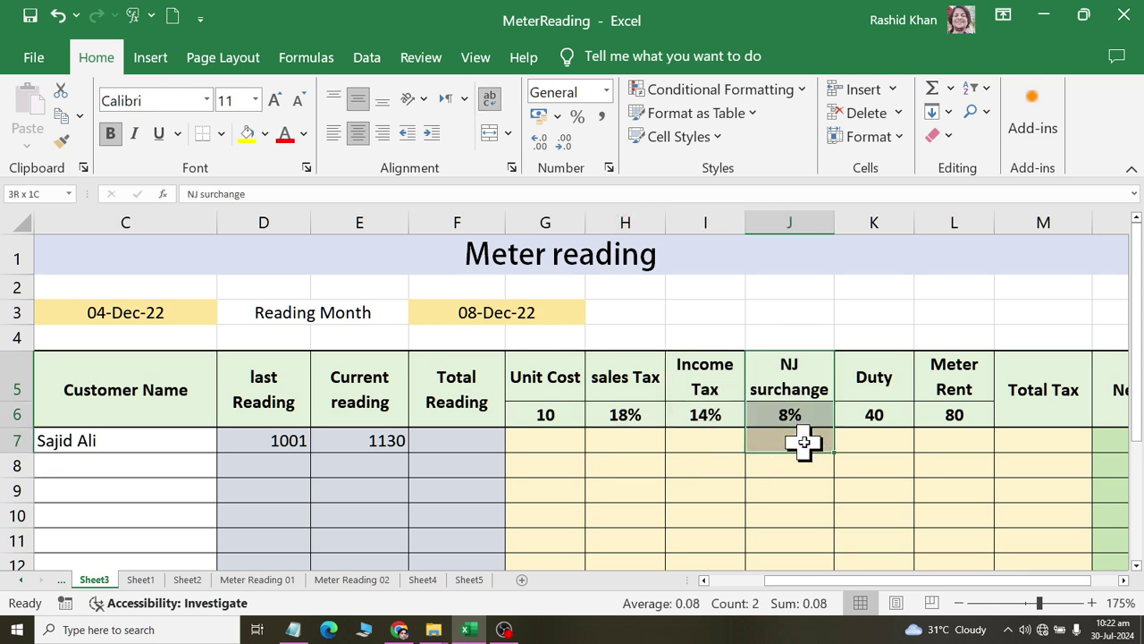
left_click_drag(879, 375, 886, 435)
left_click_drag(960, 363, 981, 434)
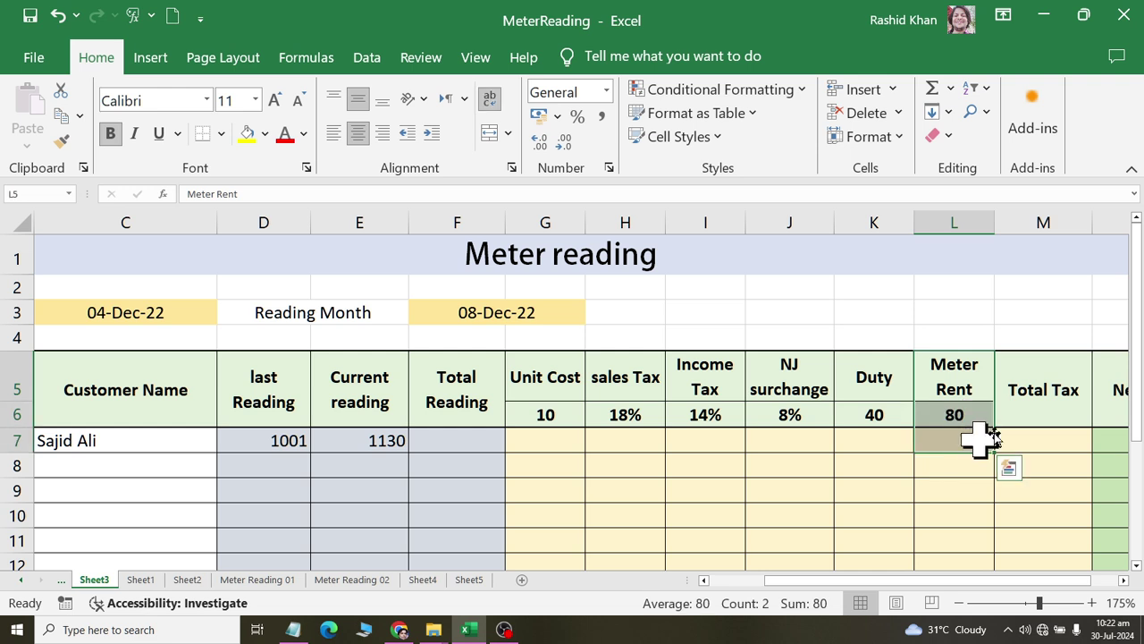
left_click_drag(1034, 378, 1052, 439)
left_click_drag(1116, 390, 1117, 429)
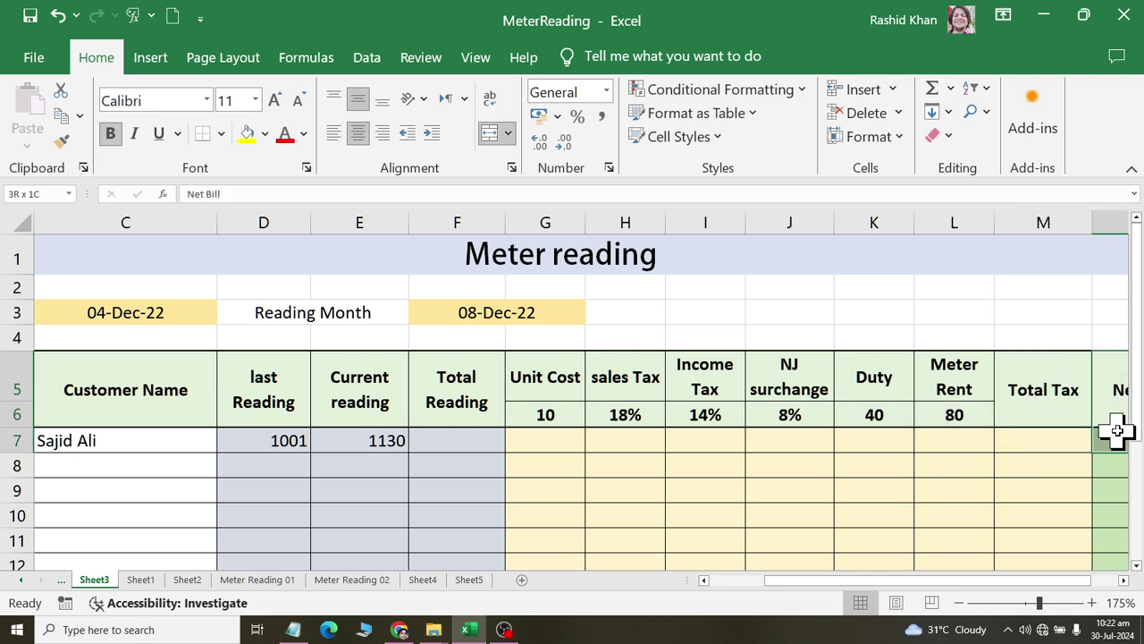
left_click(57, 470)
left_click_drag(57, 470, 406, 501)
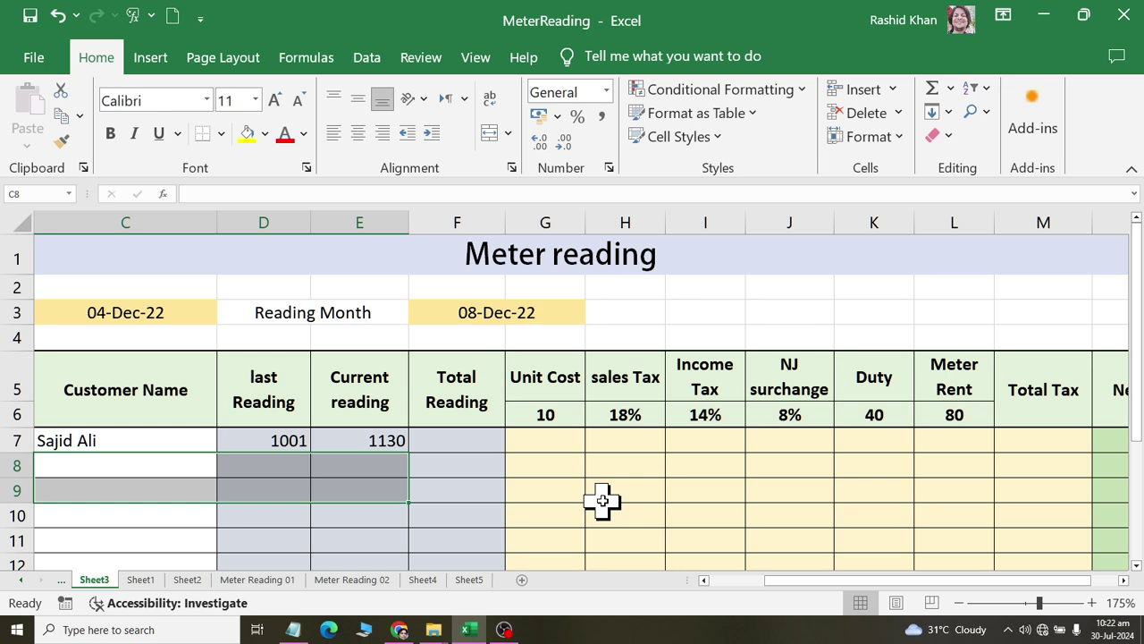
Compute Total Reading in F7 as =SUM(E7-D7), giving 129.
left_click(466, 440)
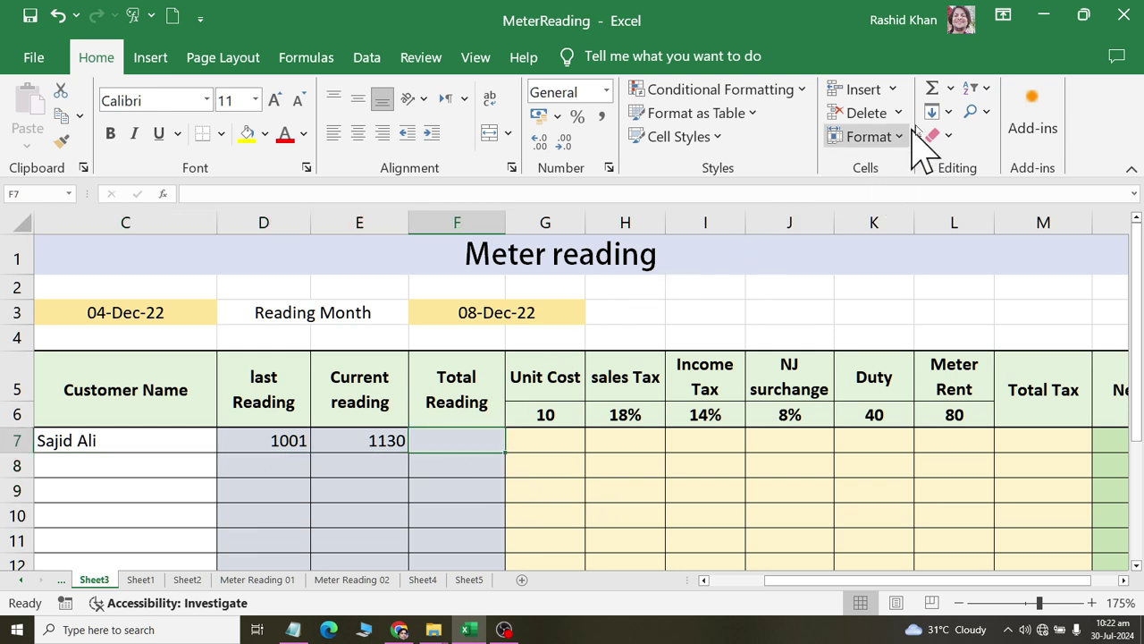
left_click(931, 88)
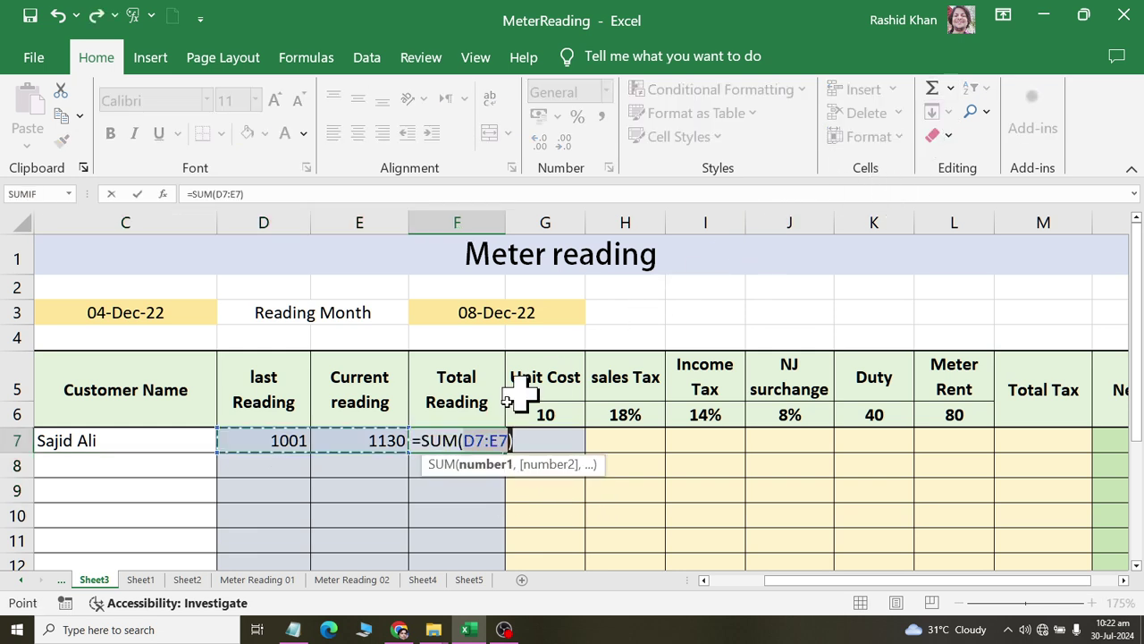
left_click(370, 443)
type("-")
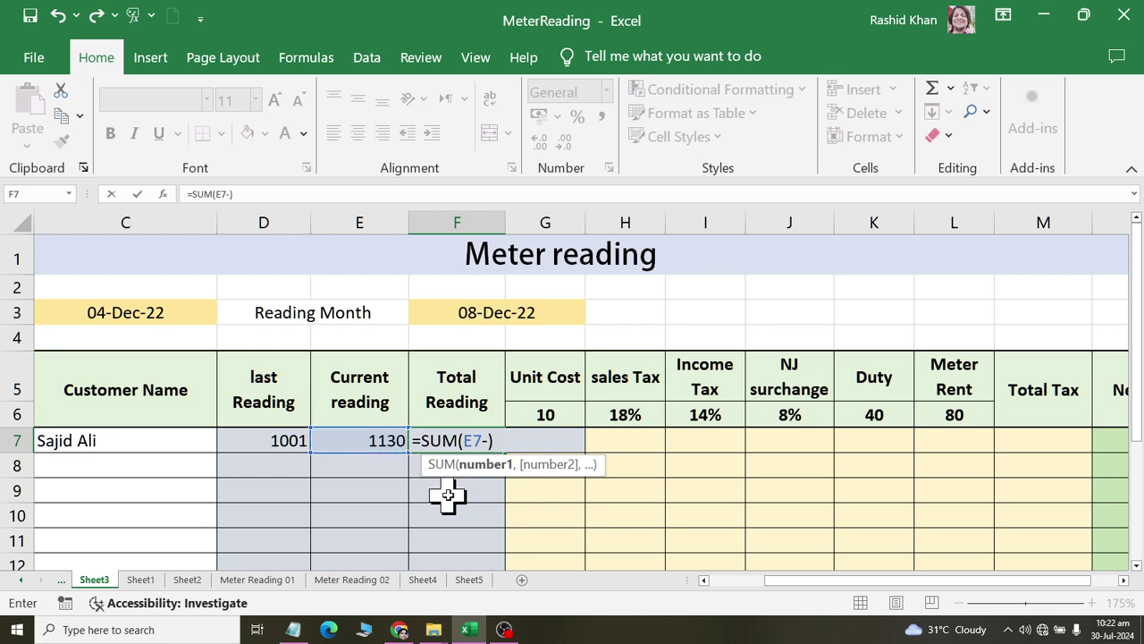
left_click(263, 439)
key("Return")
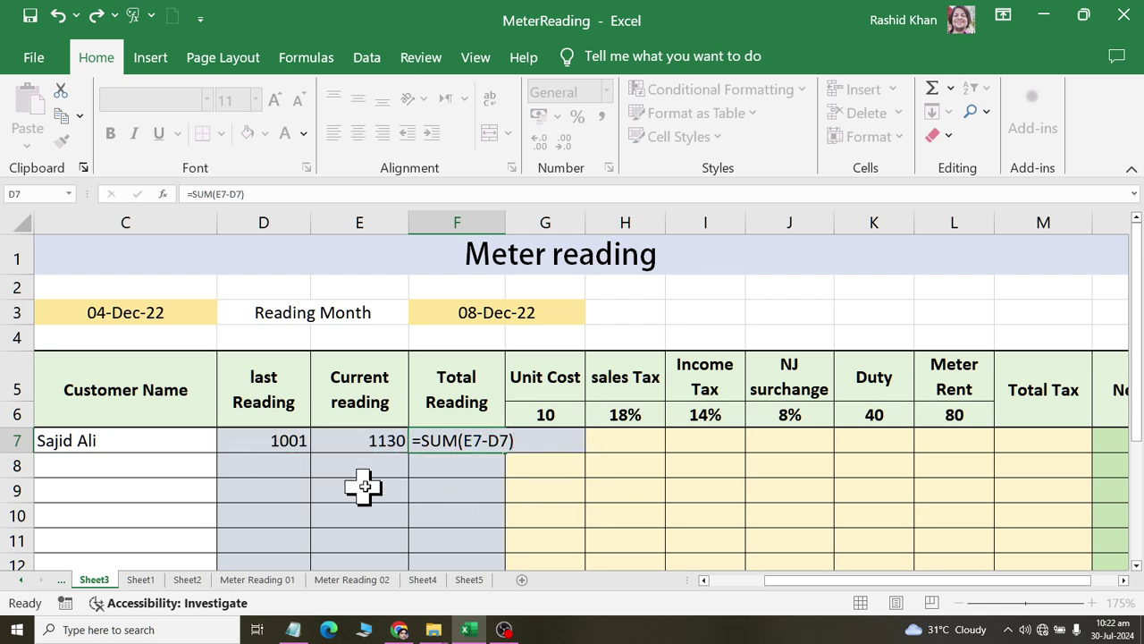
Widen column G and compute Unit Cost in G7 as =SUM(F7*G6), giving 1290.
left_click(551, 447)
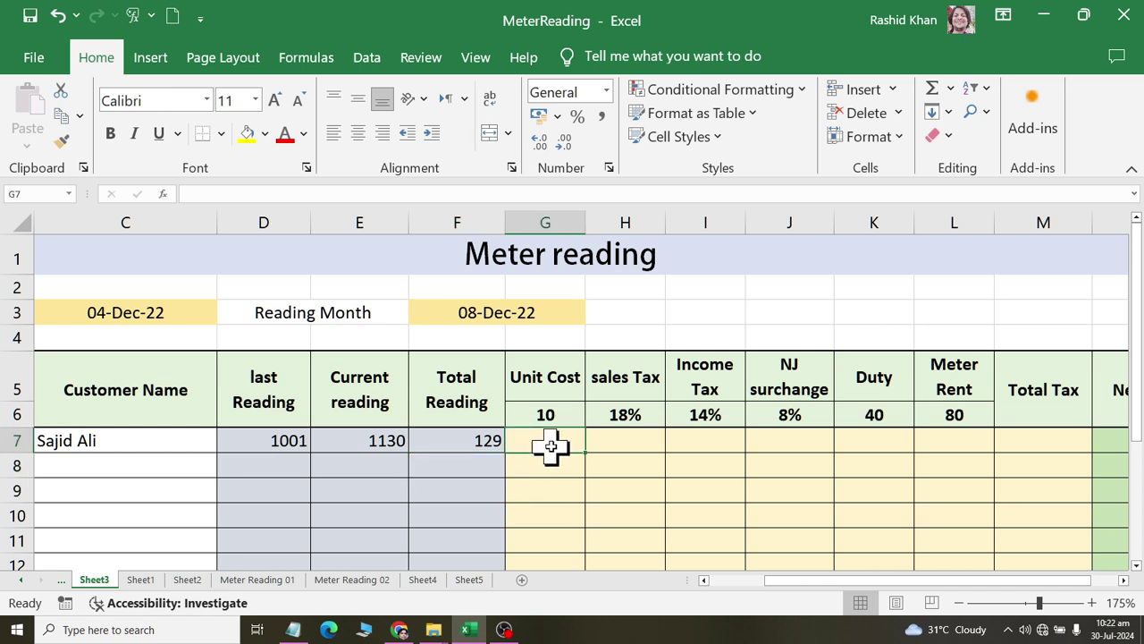
left_click_drag(586, 223, 598, 222)
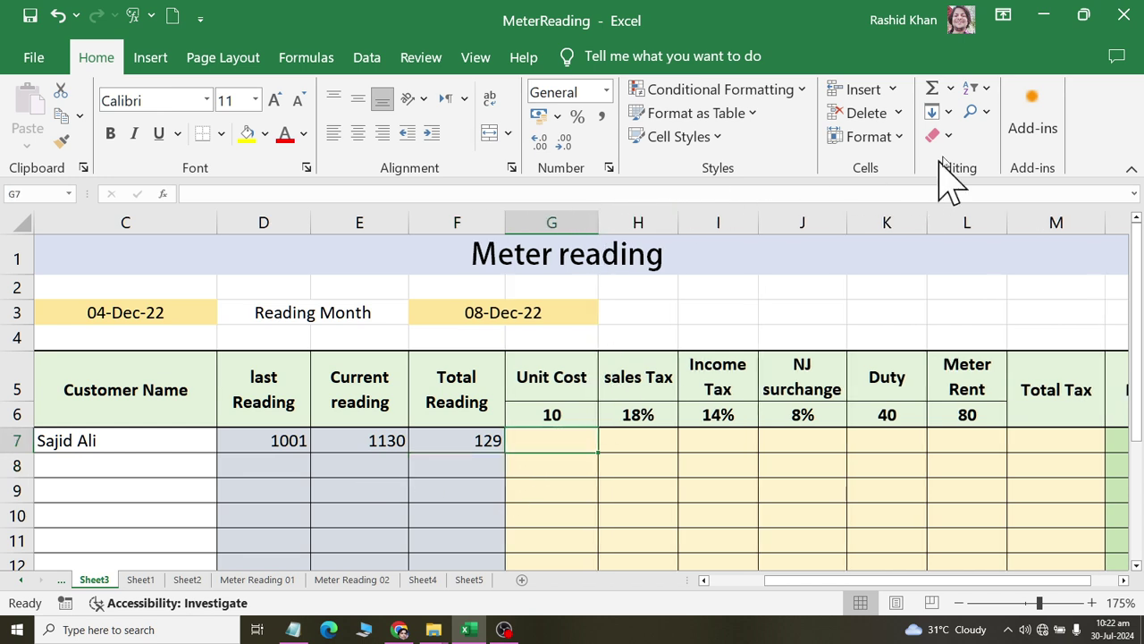
left_click(931, 88)
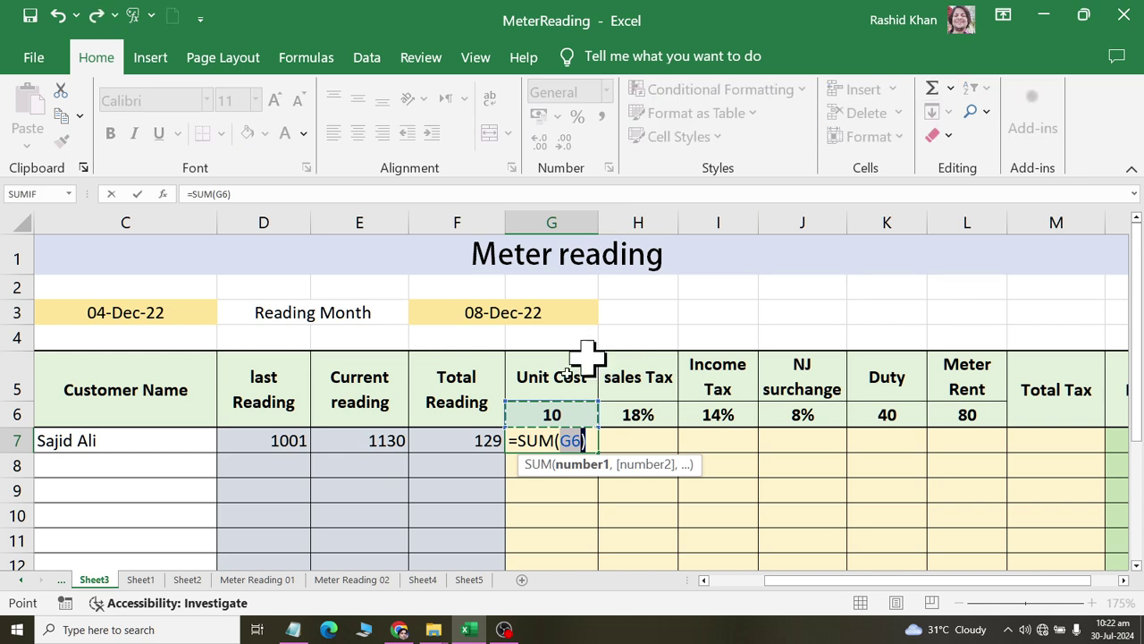
left_click(463, 436)
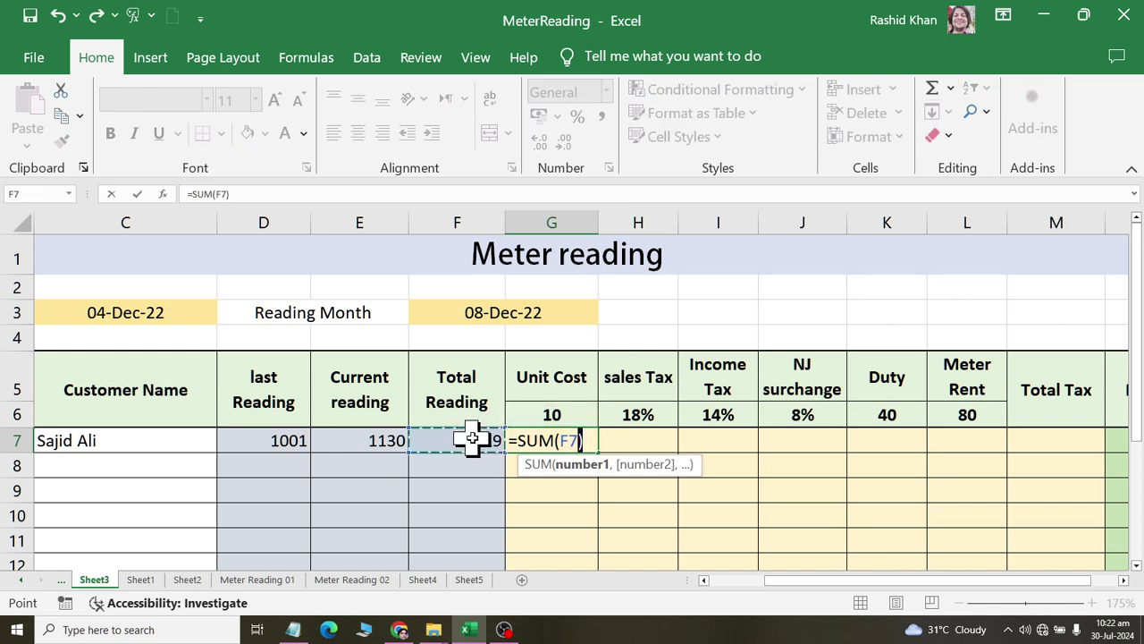
left_click(528, 416)
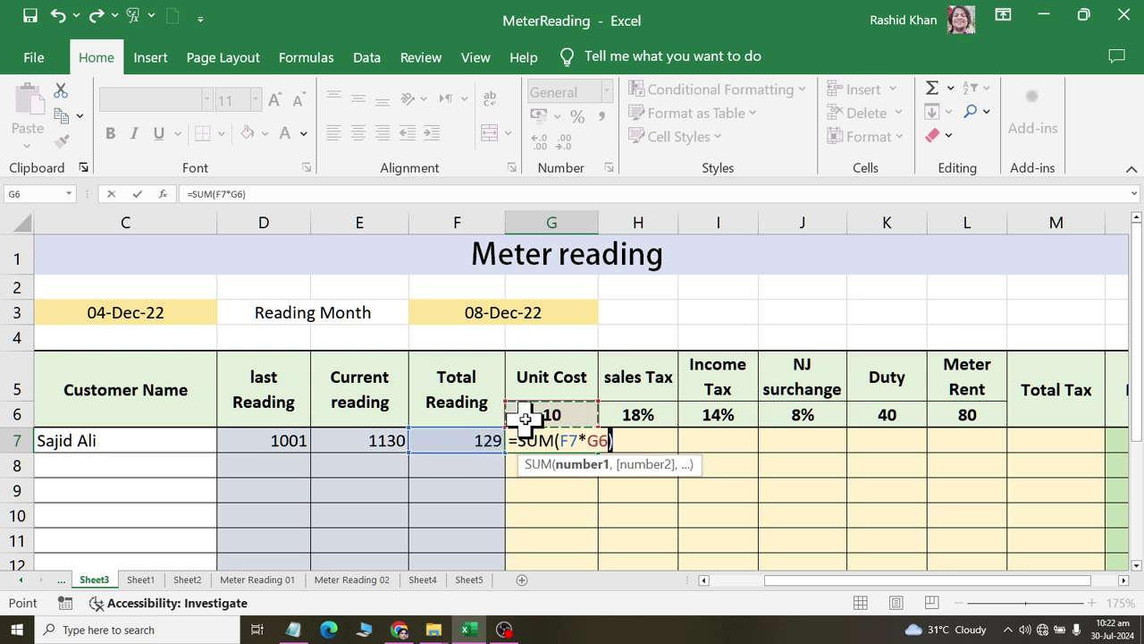
key("Return")
left_click(563, 438)
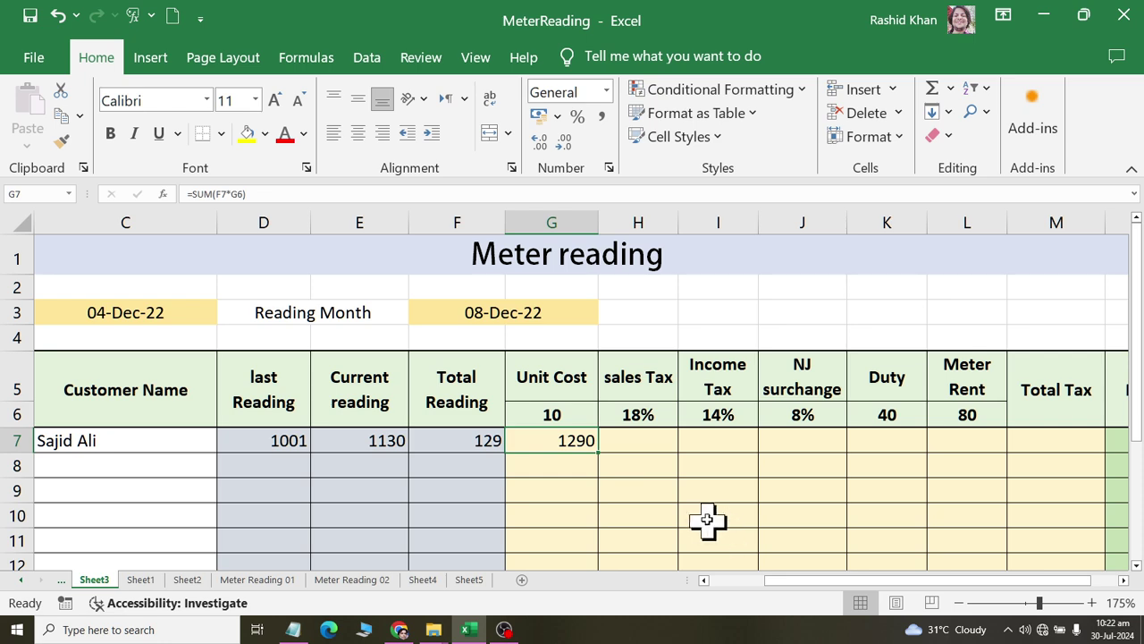
Widen the Sales Tax column and build the formula =SUM(G7*H6) in H7.
left_click(659, 443)
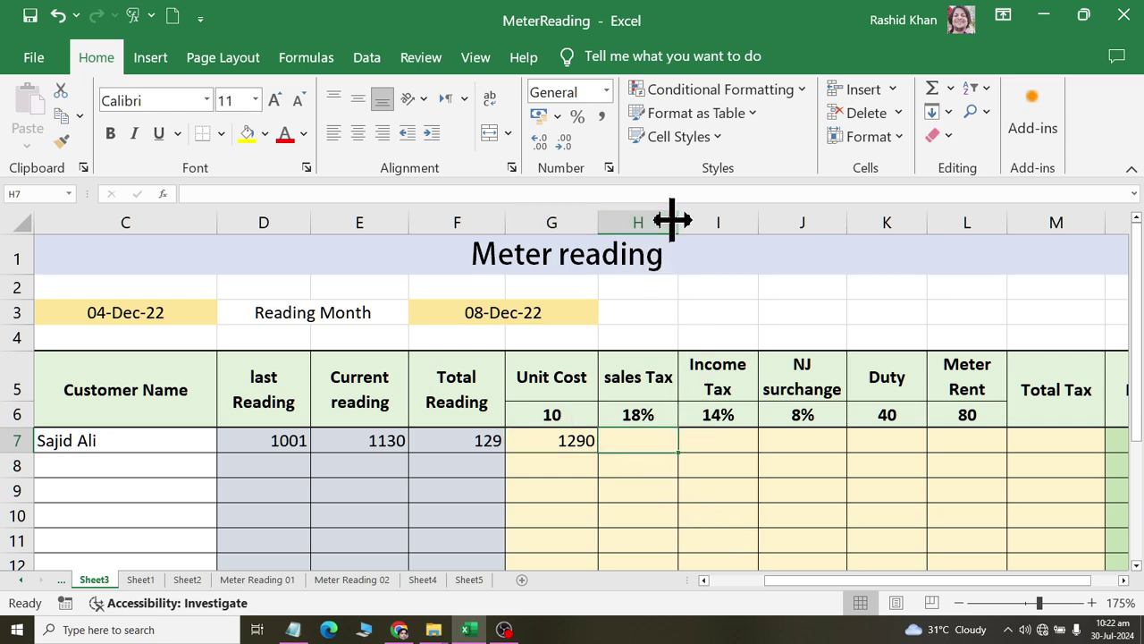
left_click_drag(673, 220, 702, 220)
left_click(932, 88)
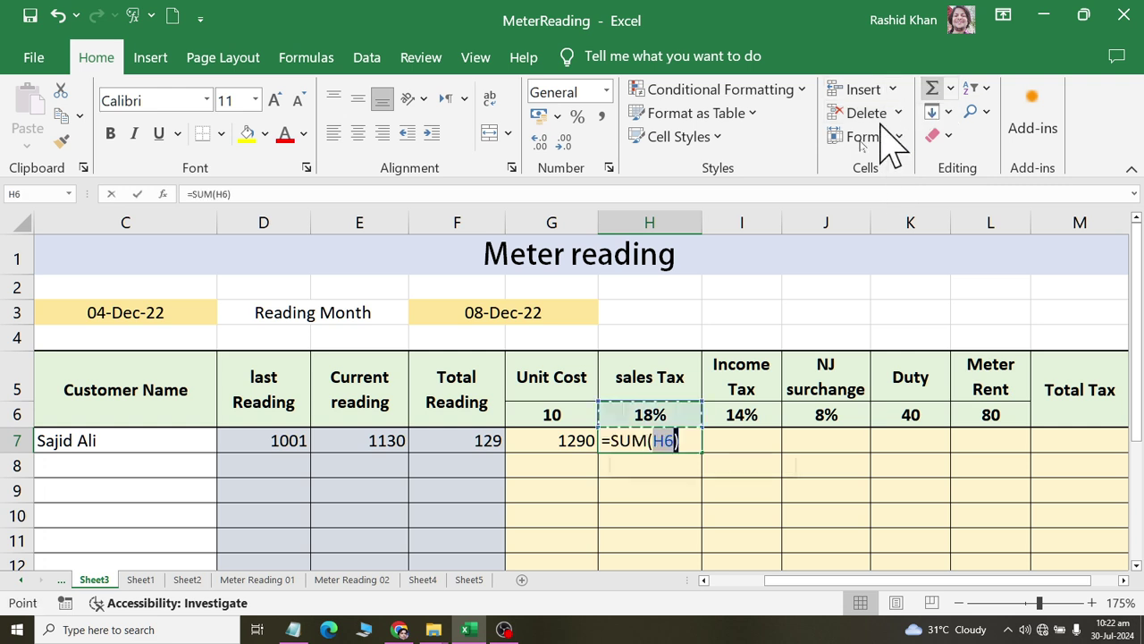
left_click(549, 439)
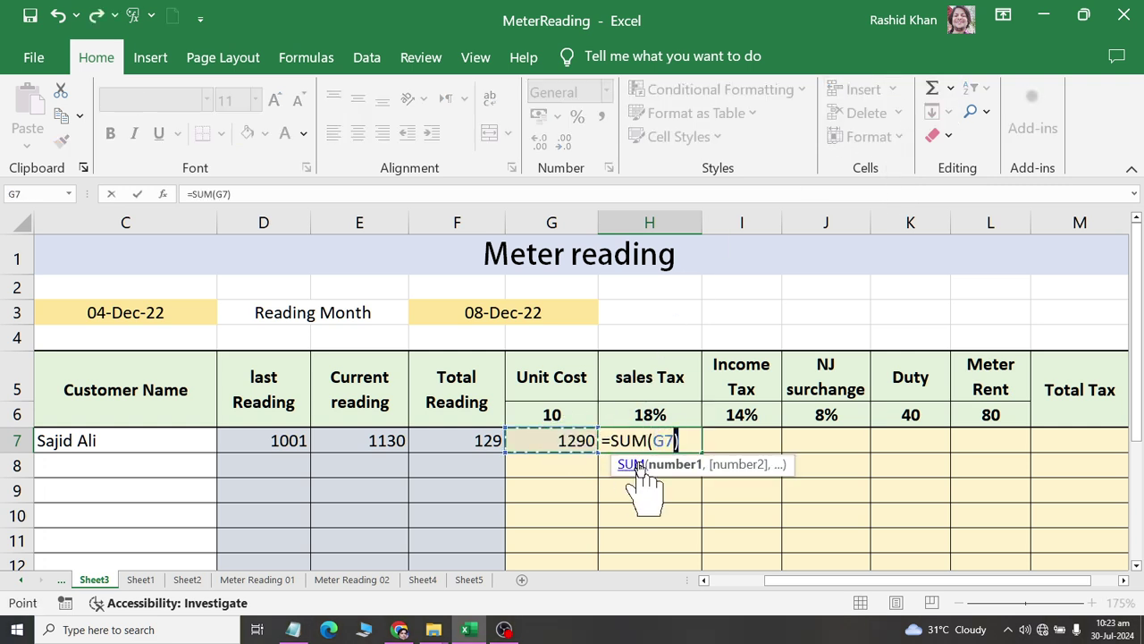
left_click(627, 409)
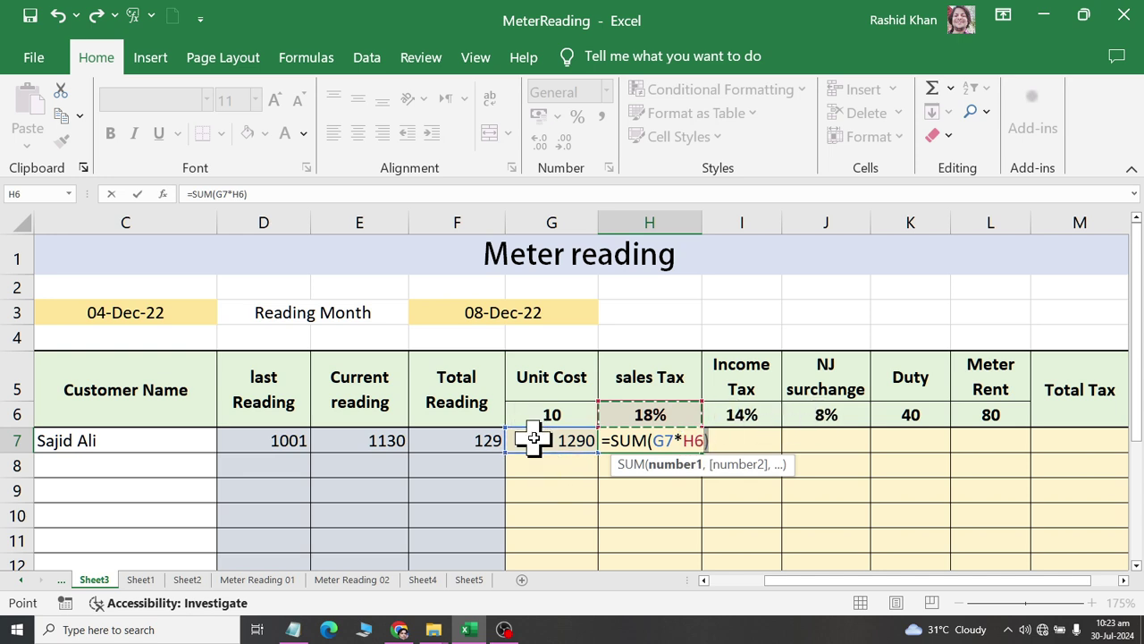
Remove the stray characters and formula error so H7 shows sales tax 232.2.
left_click(652, 441)
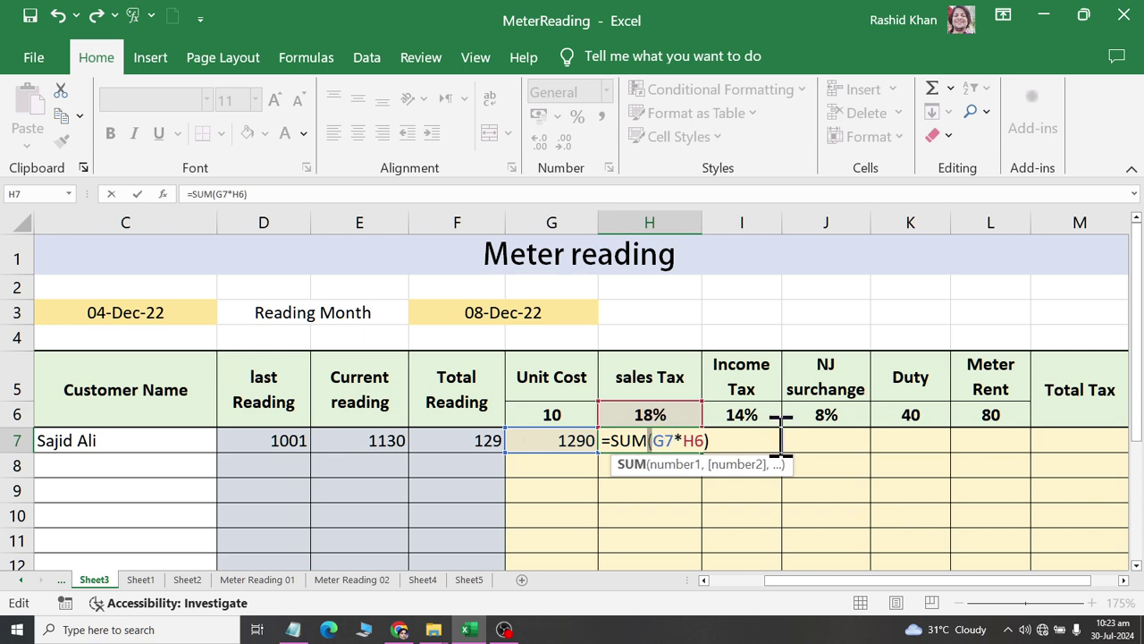
type("S")
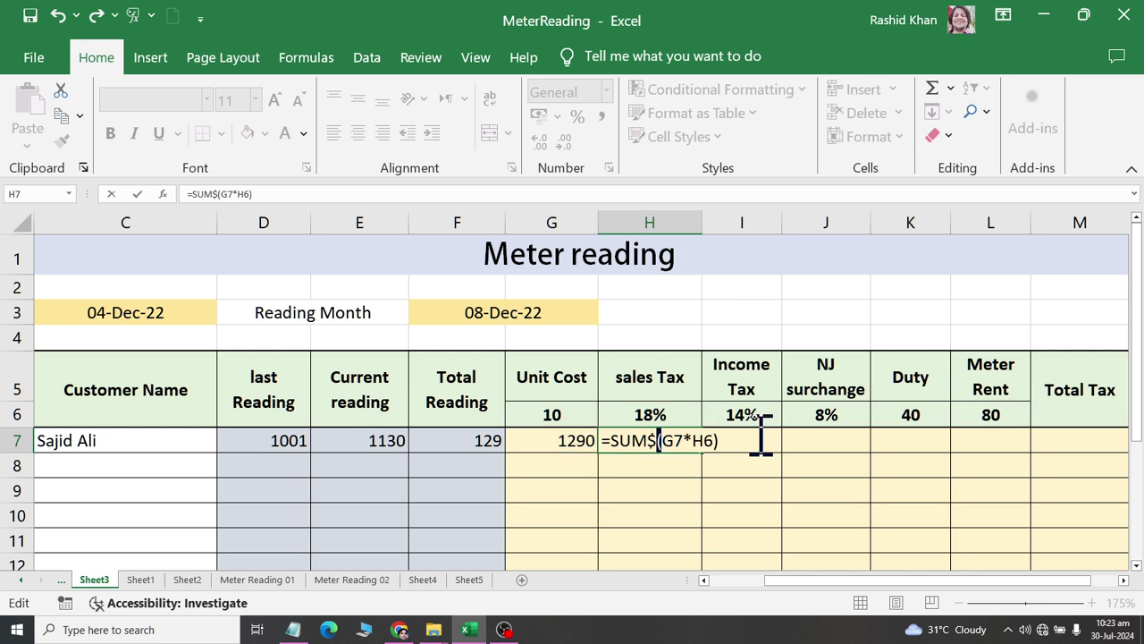
key("BackSpace")
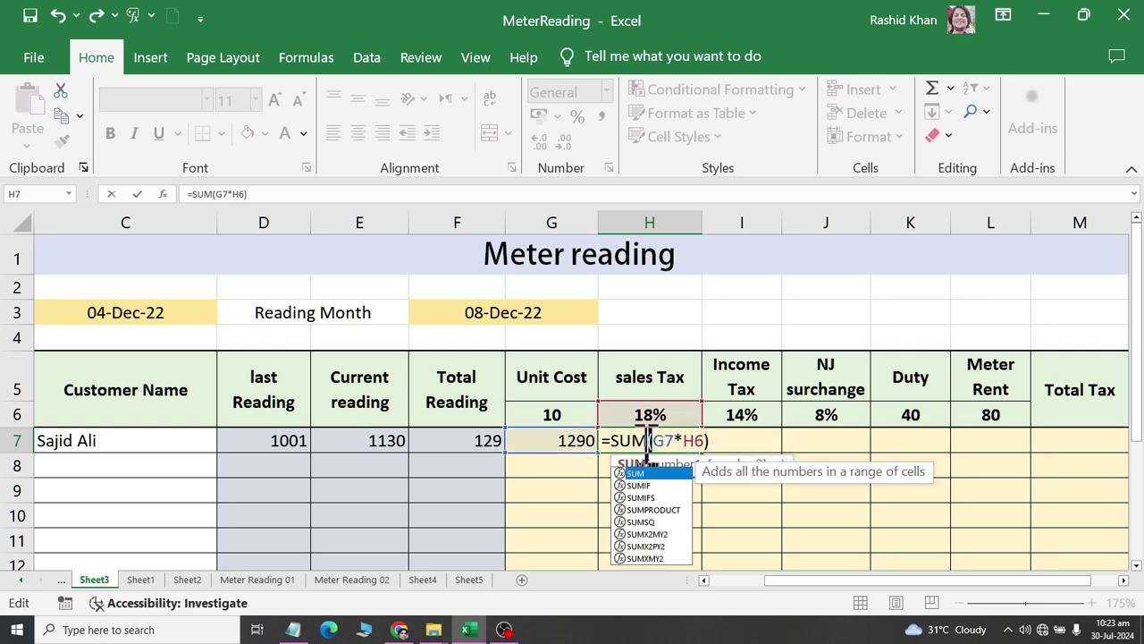
type("$")
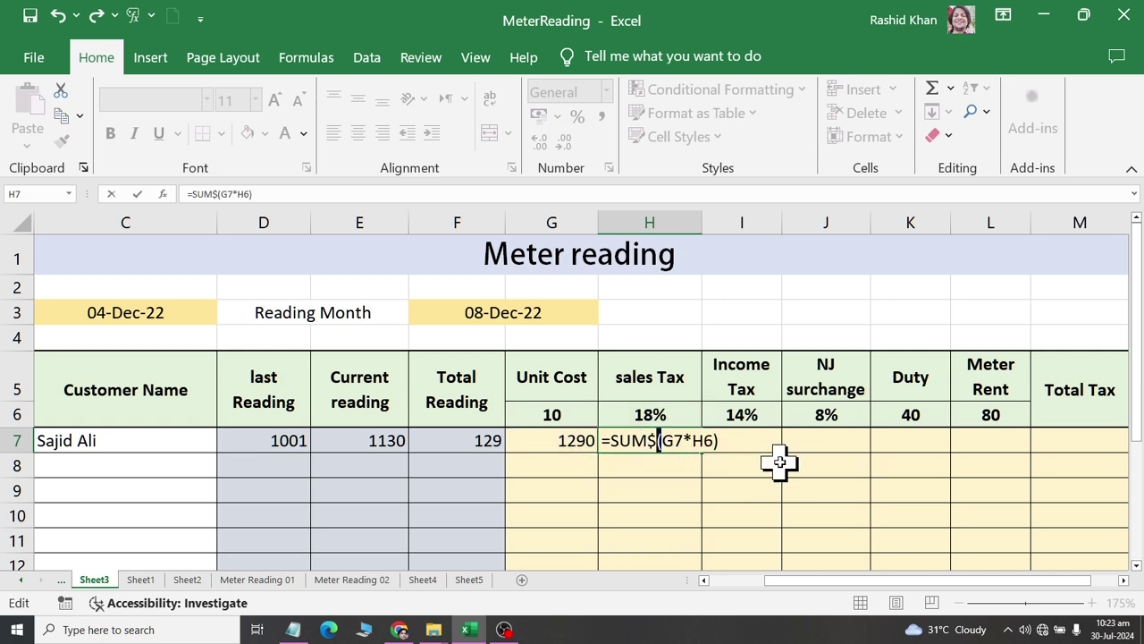
key("Return")
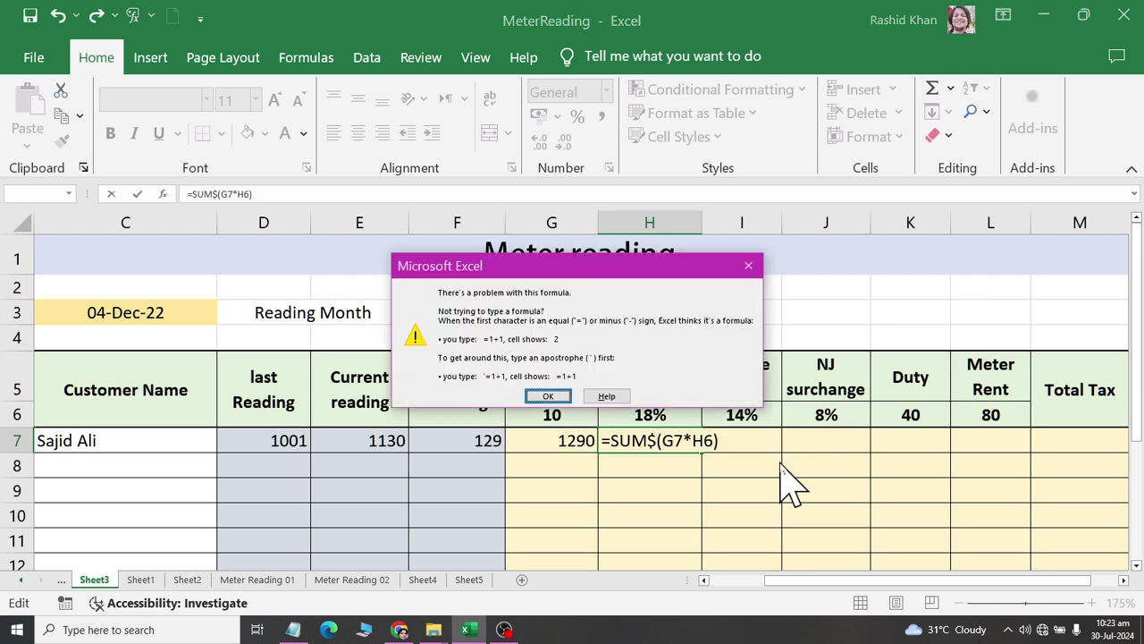
left_click(567, 399)
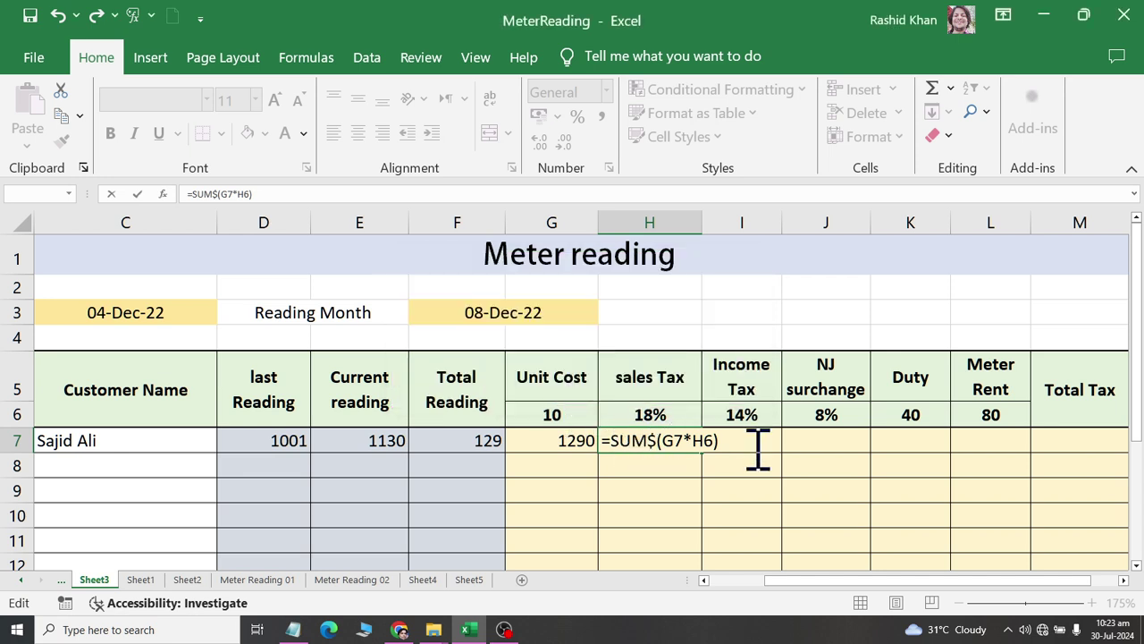
key("BackSpace")
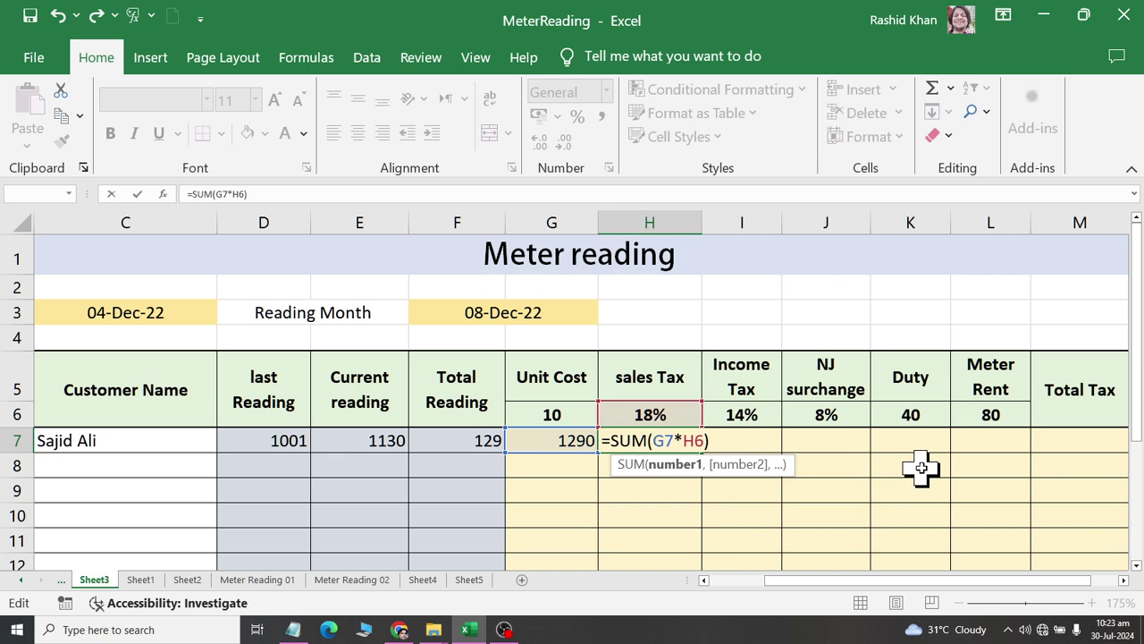
type("$")
key("Return")
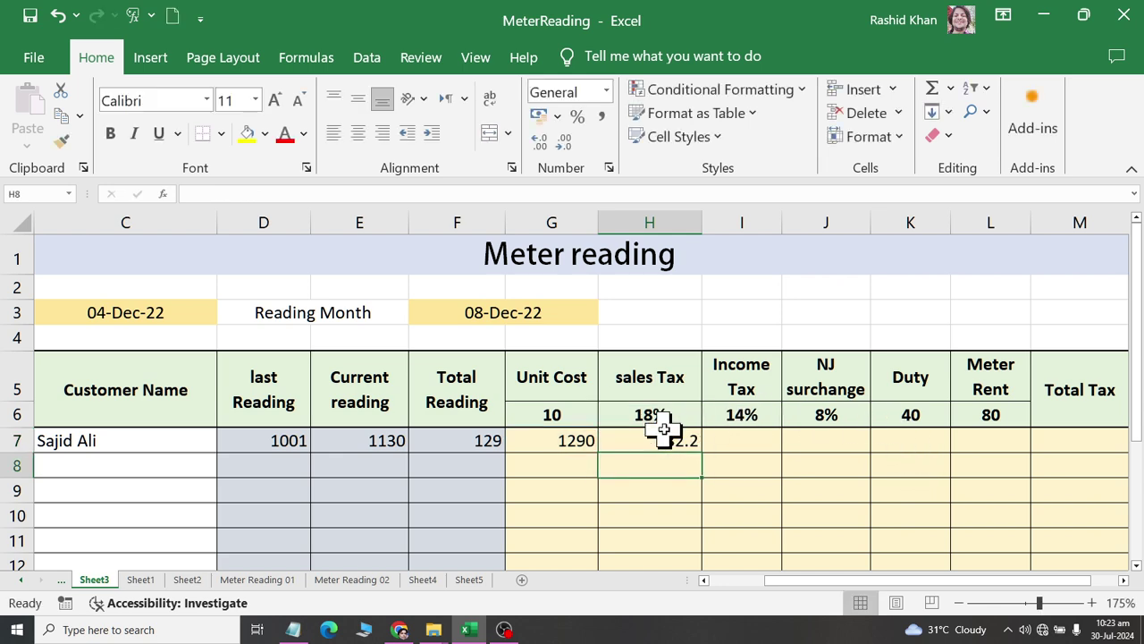
Fill the sales tax formula across to NJ surcharge and down to row 16.
left_click(672, 436)
mouse_move(703, 457)
left_mouse_down()
mouse_move(875, 457)
mouse_move(856, 523)
mouse_move(855, 498)
left_mouse_up()
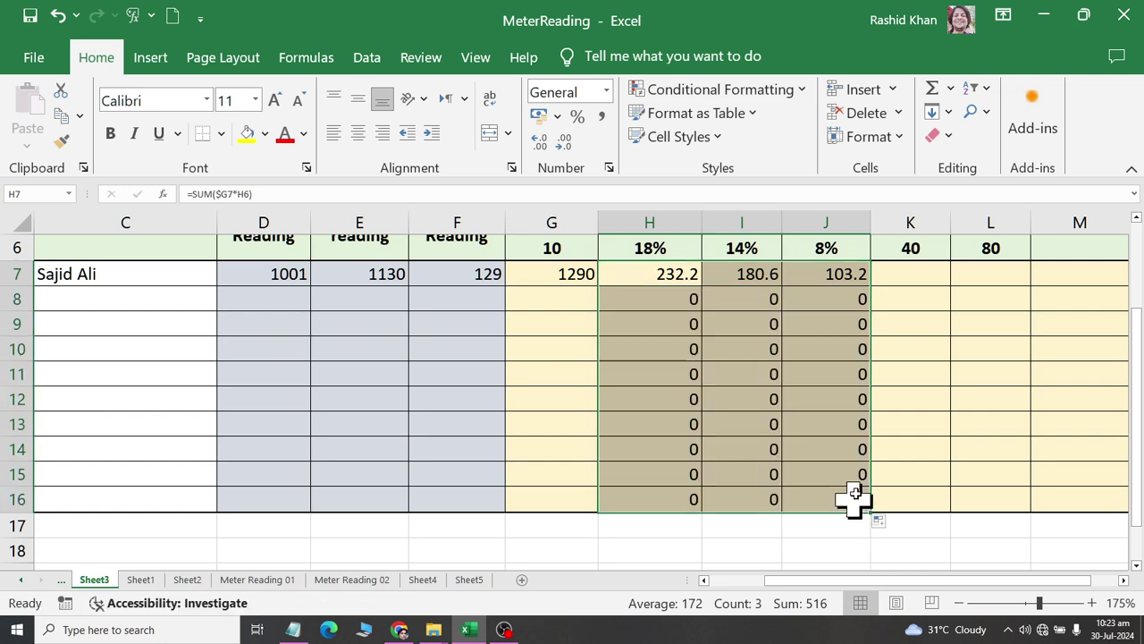
scroll(856, 497, "up", 2)
Link row 7's Duty to =K6 (40) and Meter Rent to =L6 (80).
left_click(918, 440)
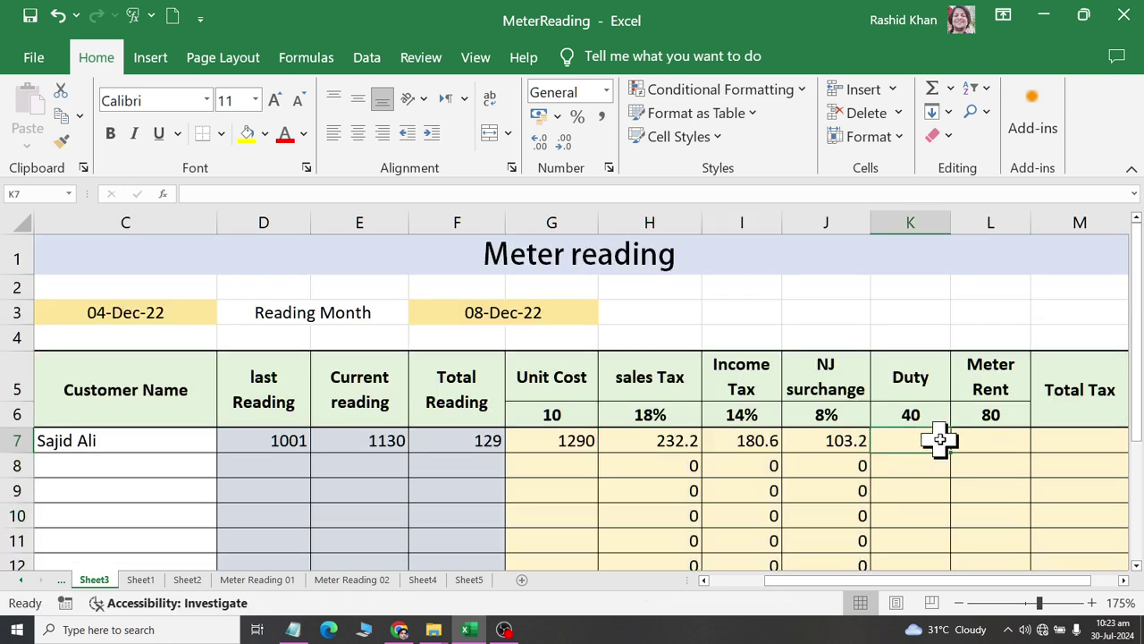
type("=")
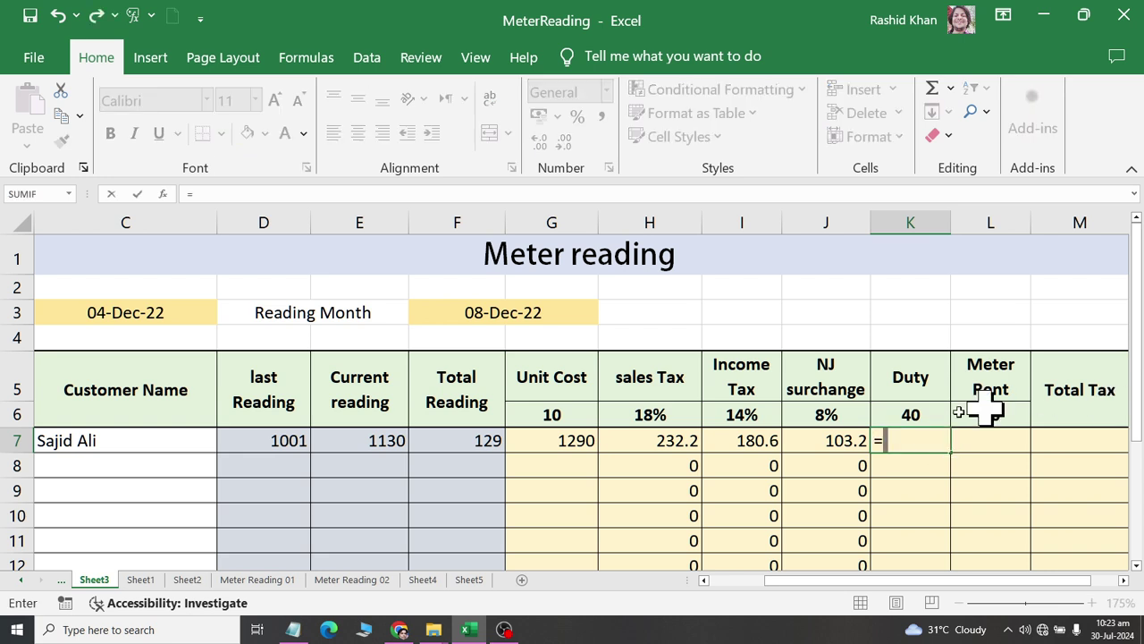
left_click(925, 412)
key("Return")
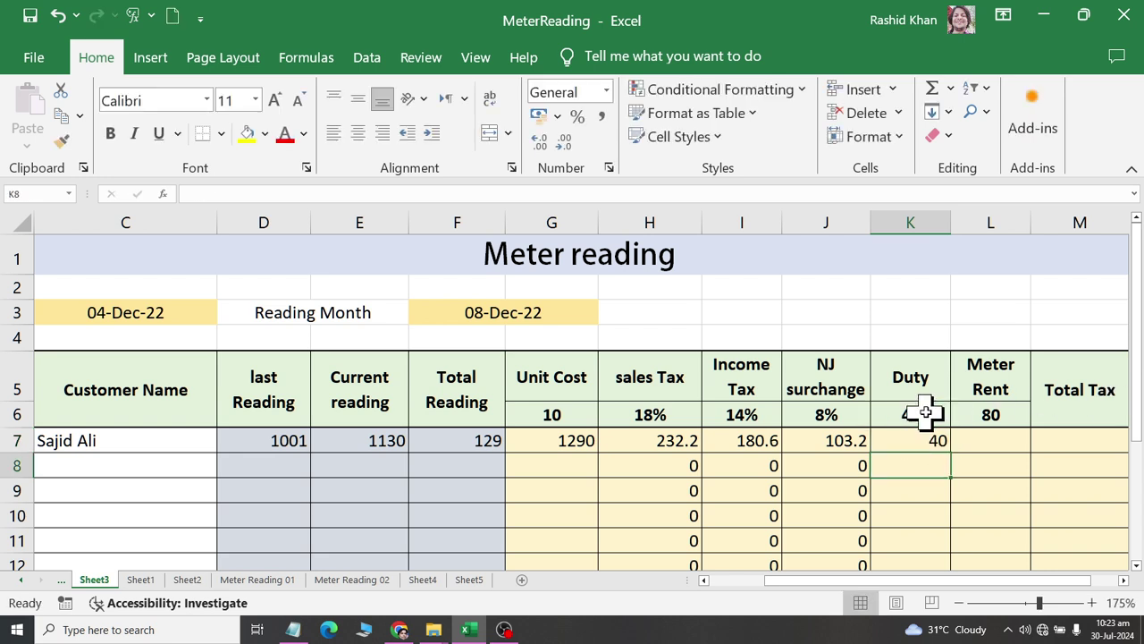
left_click(984, 447)
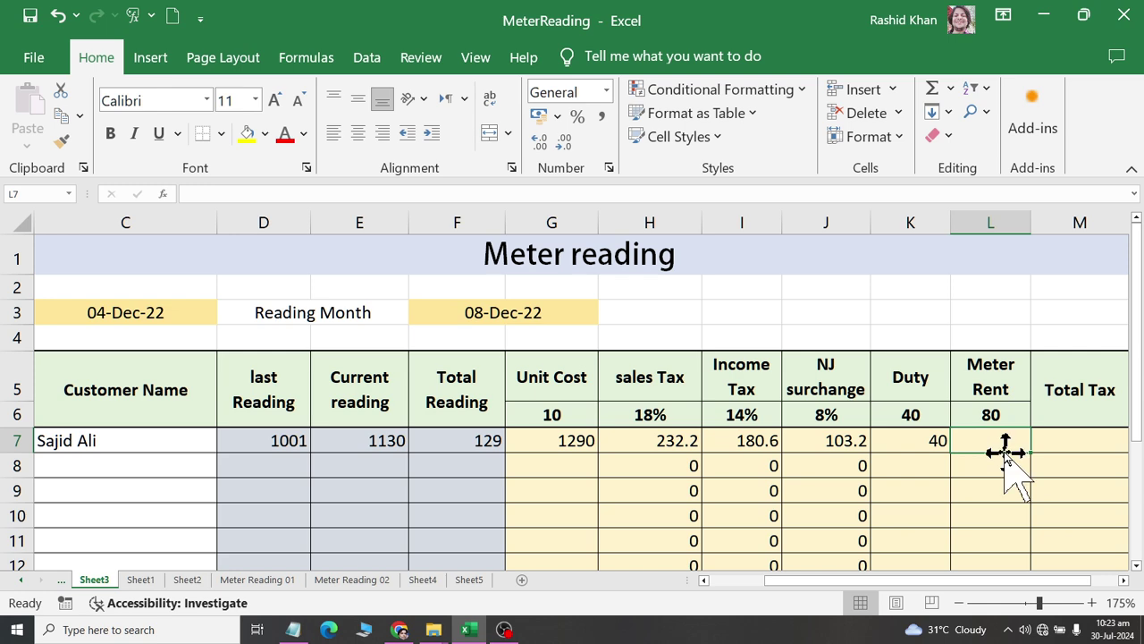
type("=")
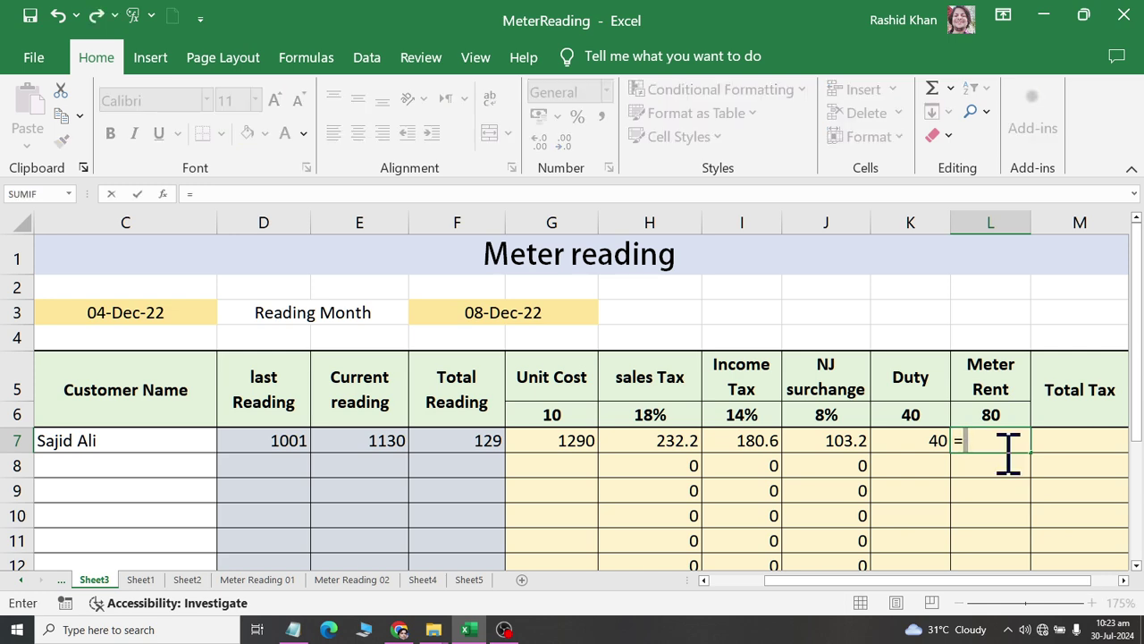
left_click(991, 412)
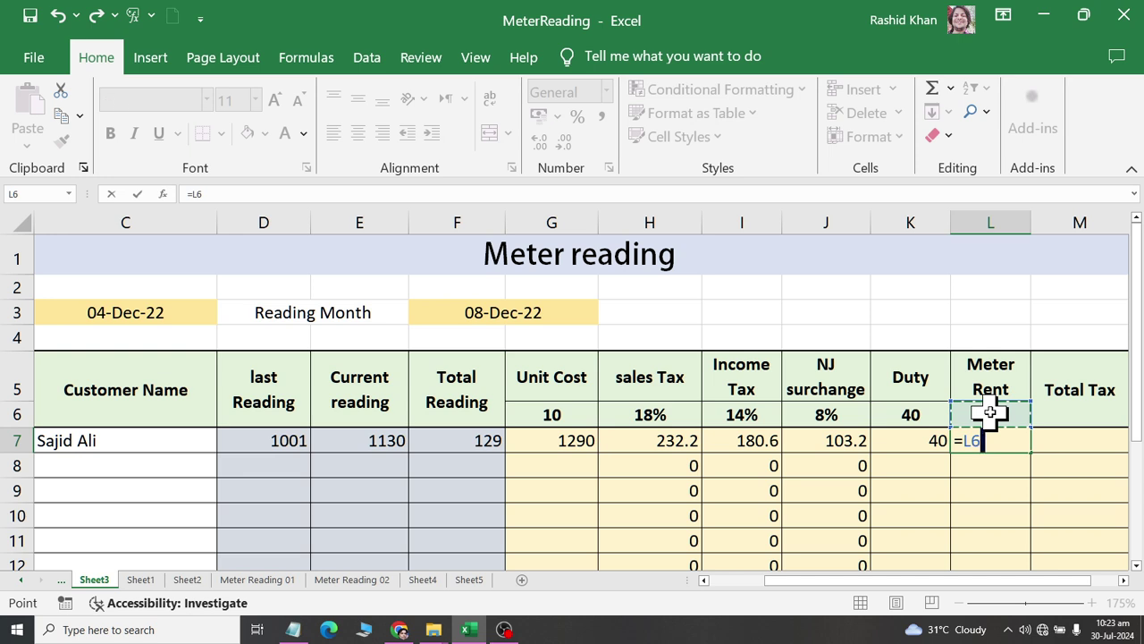
key("Return")
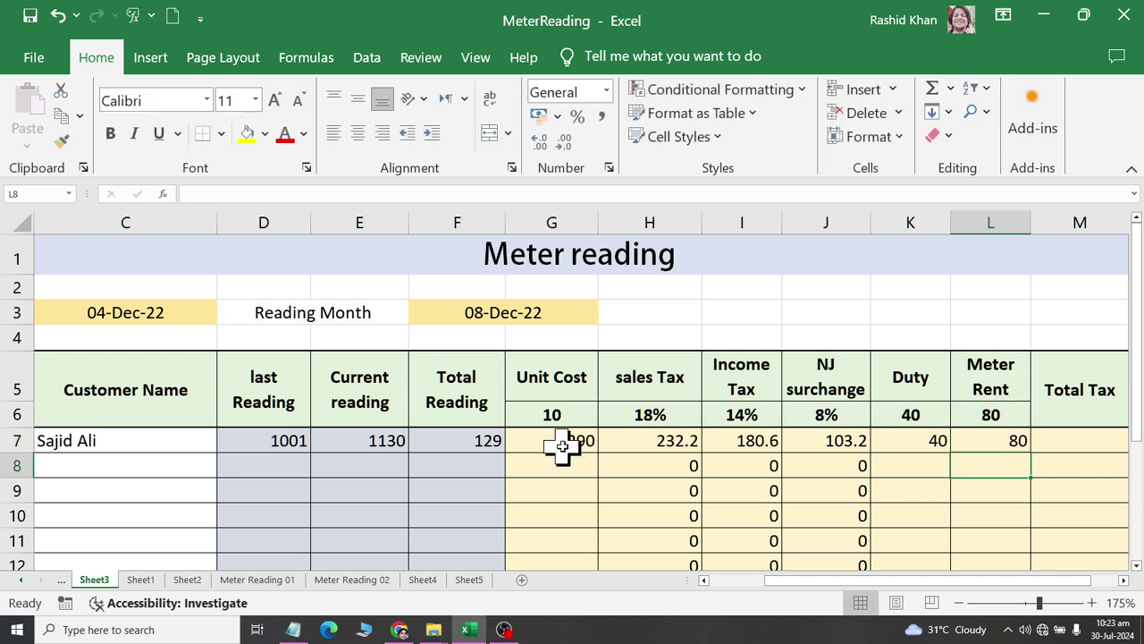
Change G7 to =SUM(F7*G$6) and fill the Unit Cost formula down.
double_click(558, 441)
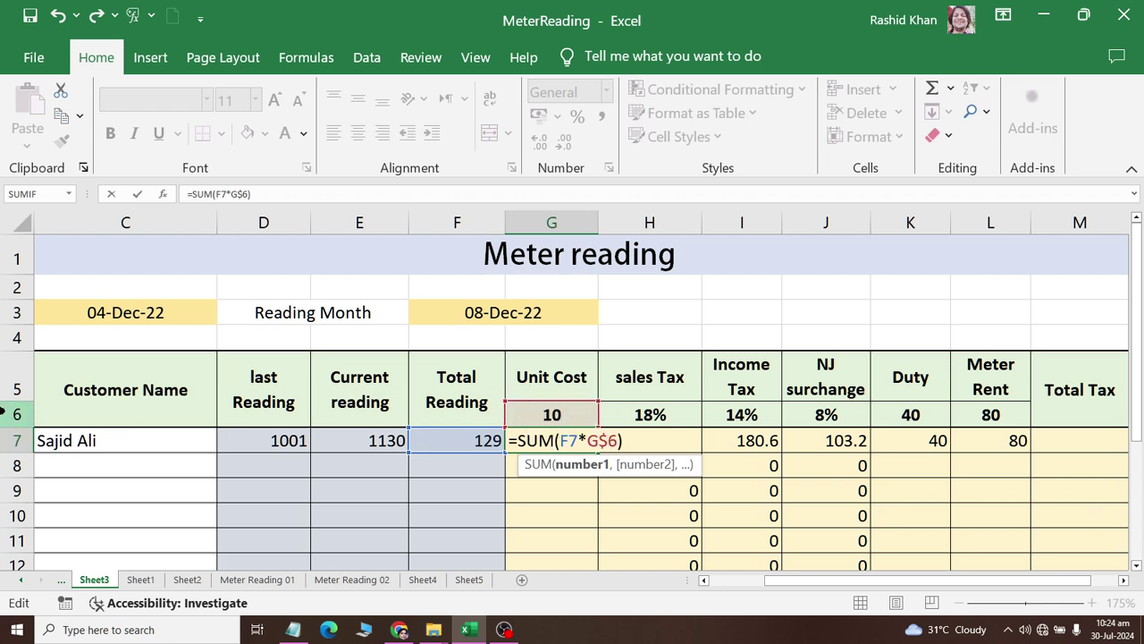
key("Return")
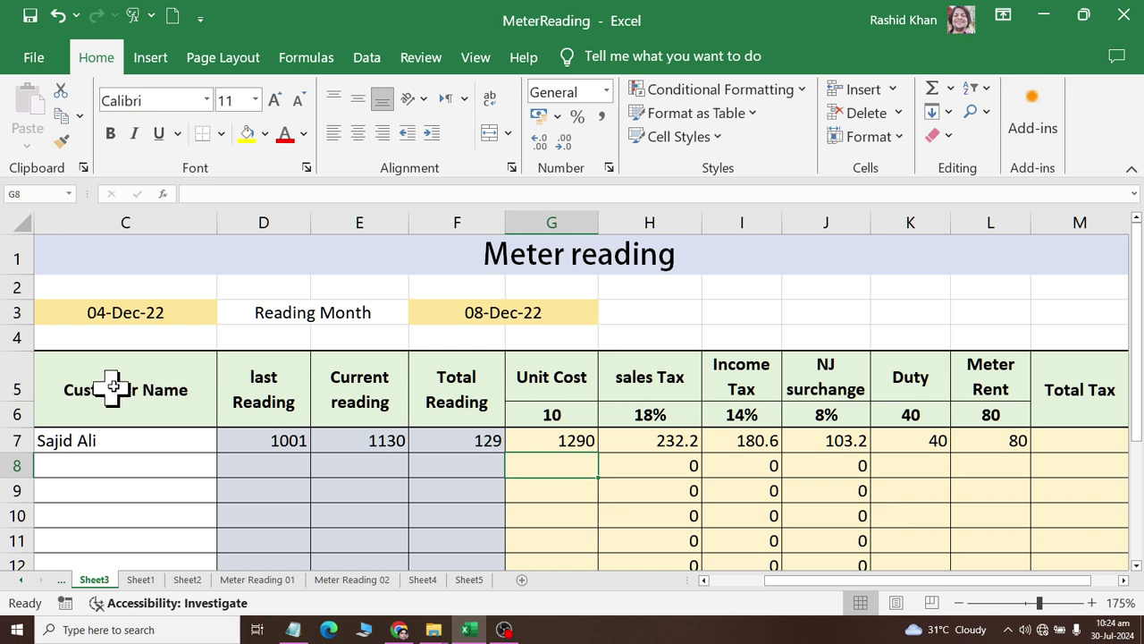
scroll(51, 467, "left", 2)
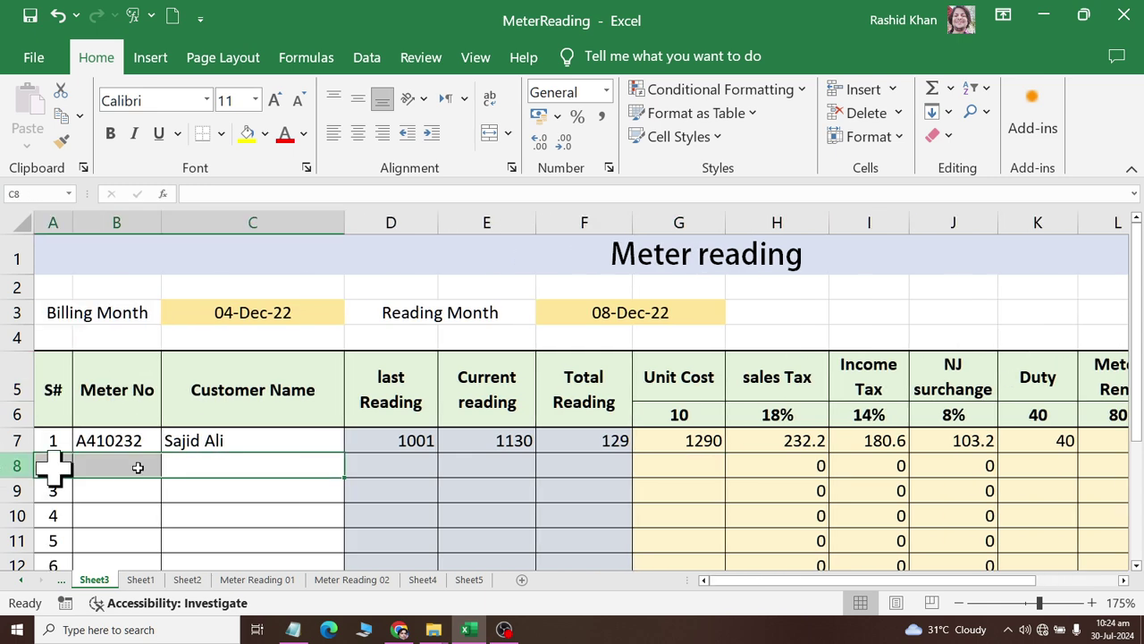
left_click(712, 445)
left_click_drag(725, 453, 721, 503)
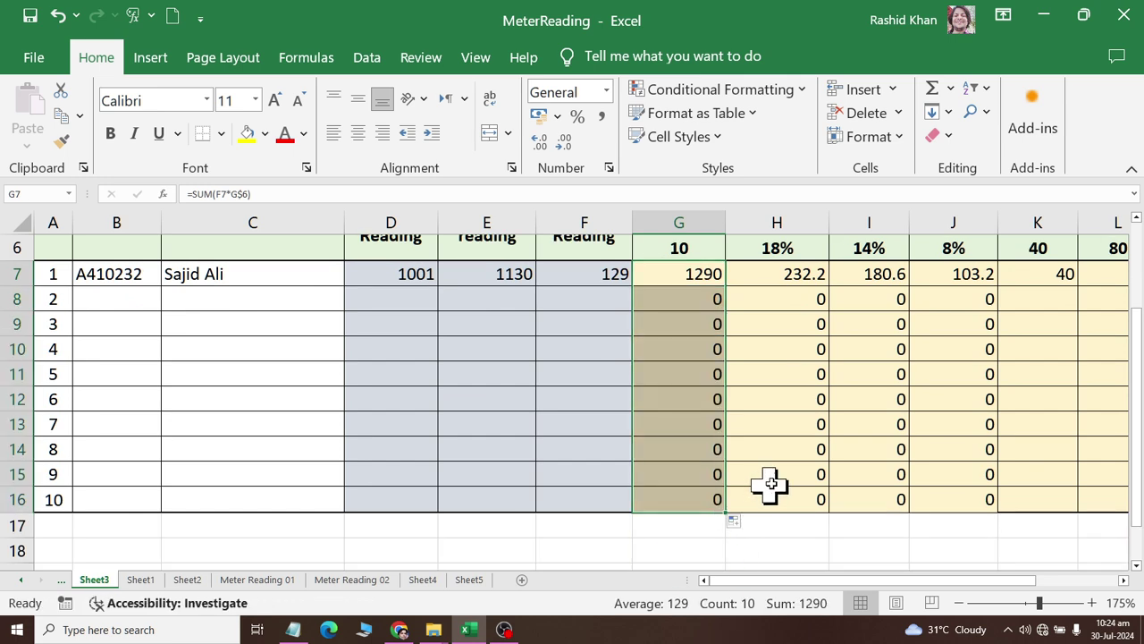
Fill the Duty and Meter Rent formulas in K7 and L7 down to row 16.
scroll(876, 456, "up", 2)
left_click(1071, 440)
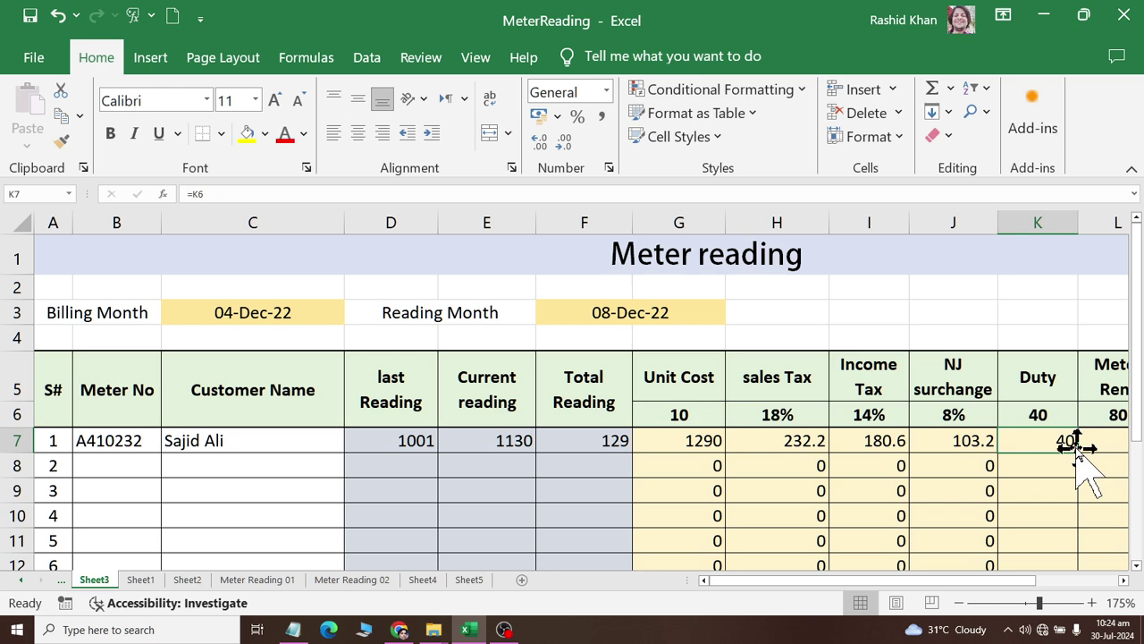
mouse_move(1080, 453)
left_mouse_down()
mouse_move(1028, 581)
mouse_move(1117, 586)
left_mouse_up()
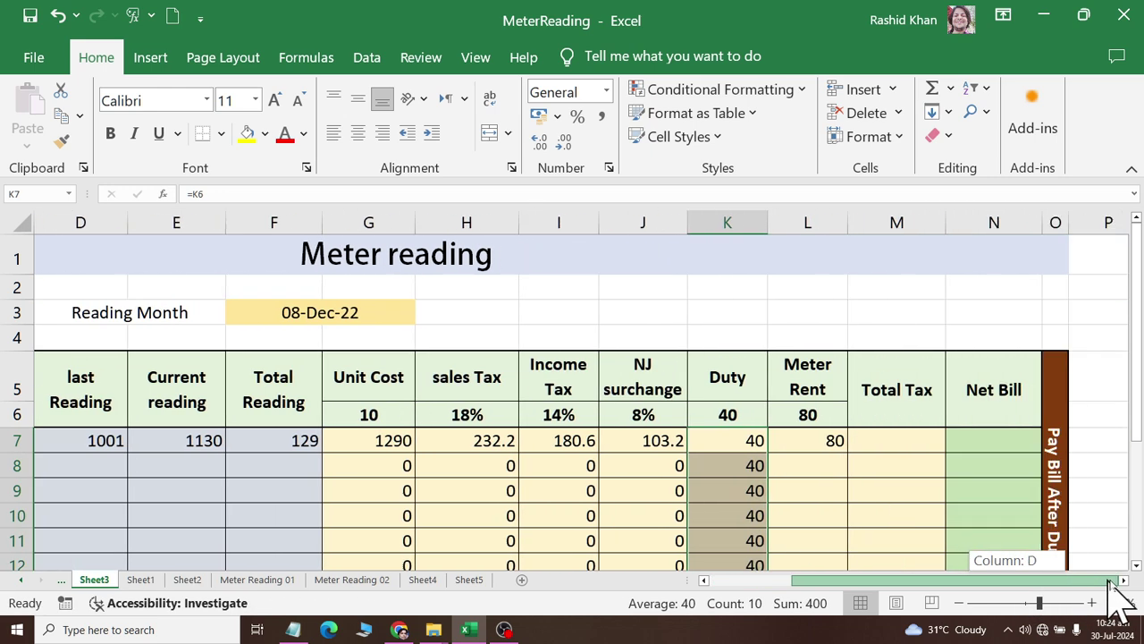
left_click(831, 439)
double_click(854, 454)
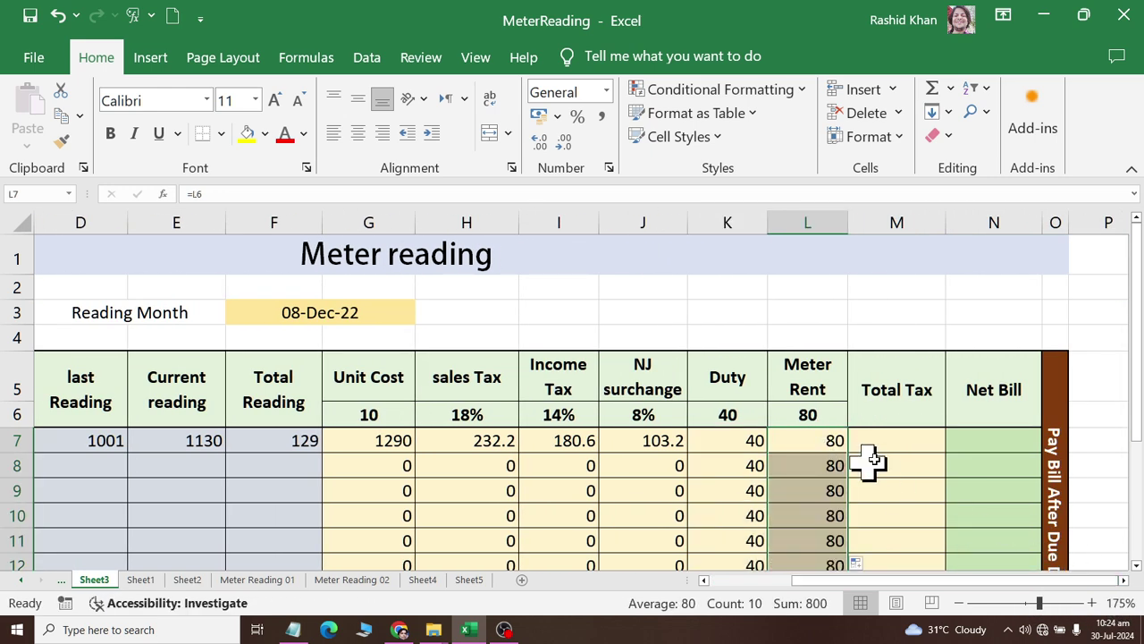
left_click(897, 440)
Set Total Tax in M7 to sum H7 through L7 (636) and fill it down.
left_click(938, 87)
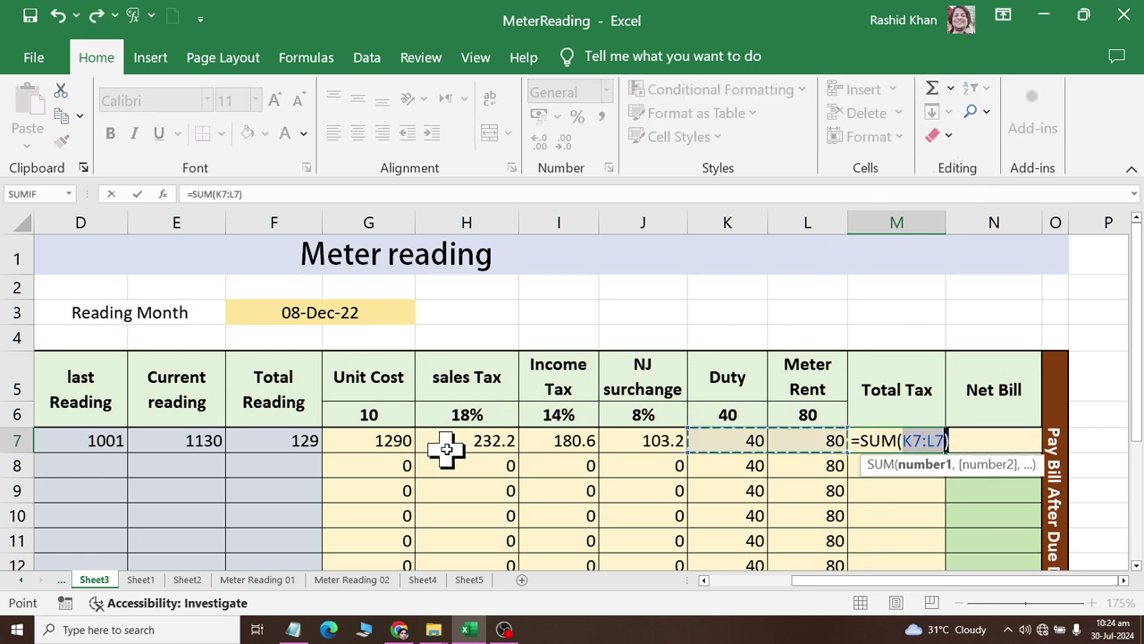
left_click_drag(456, 442, 797, 437)
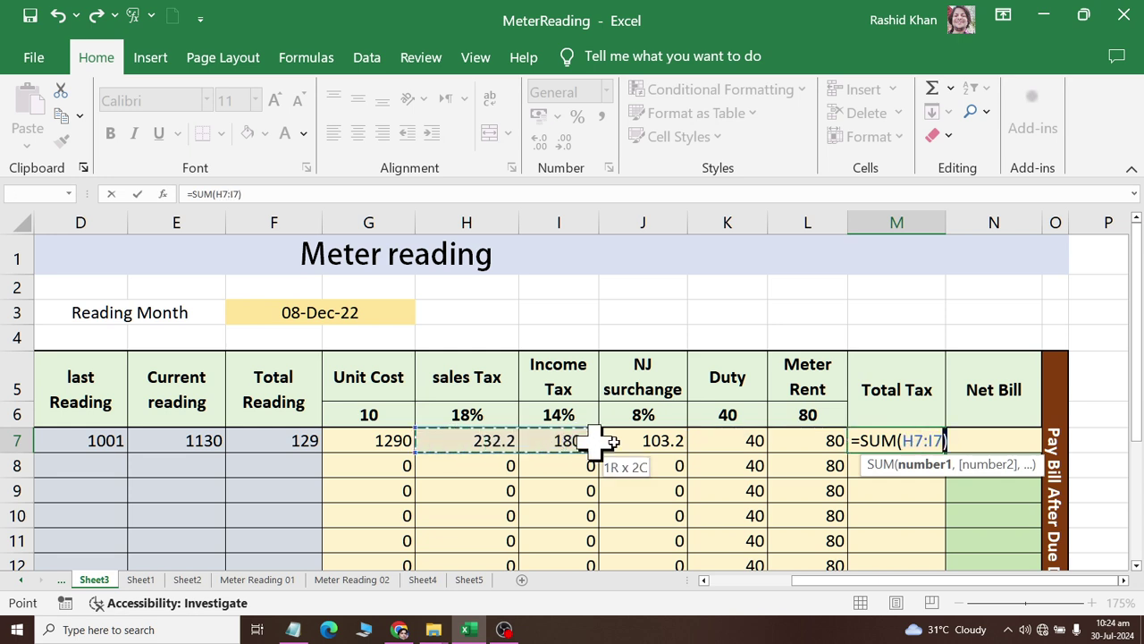
key("ctrl+Return")
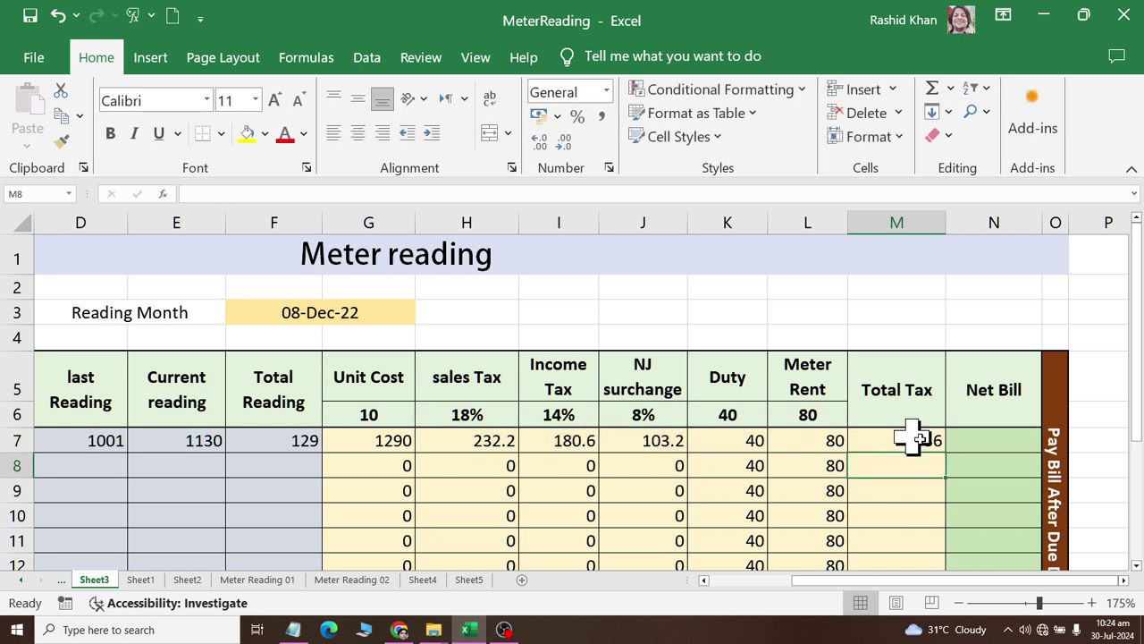
double_click(947, 454)
Set Net Bill in N7 to =SUM(G7+M7), giving 1926.
left_click(993, 439)
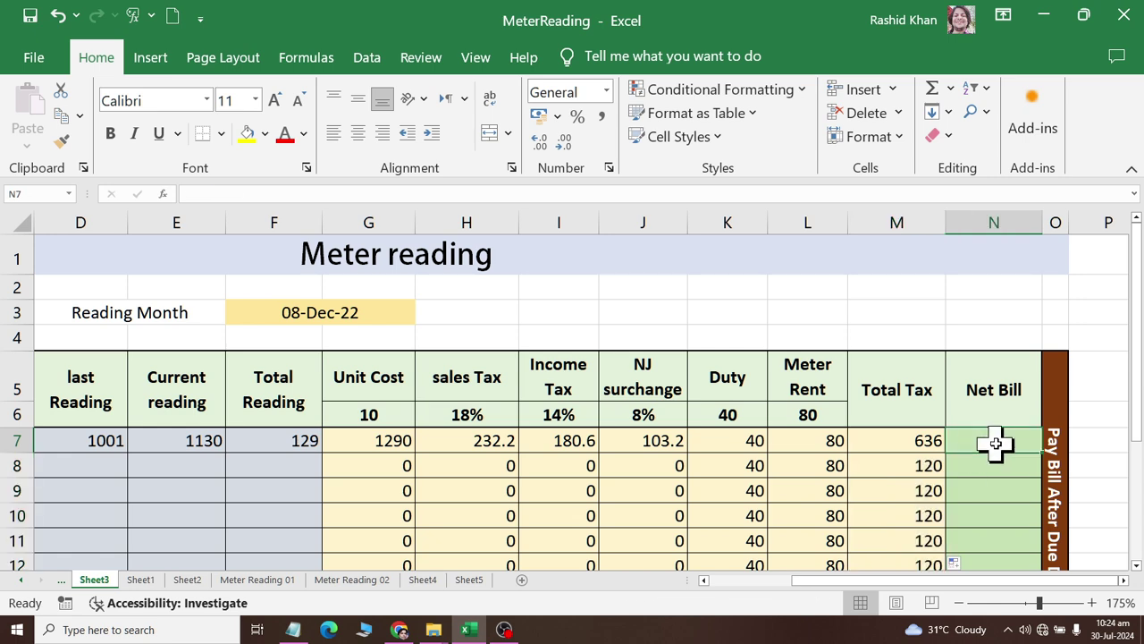
left_click(935, 90)
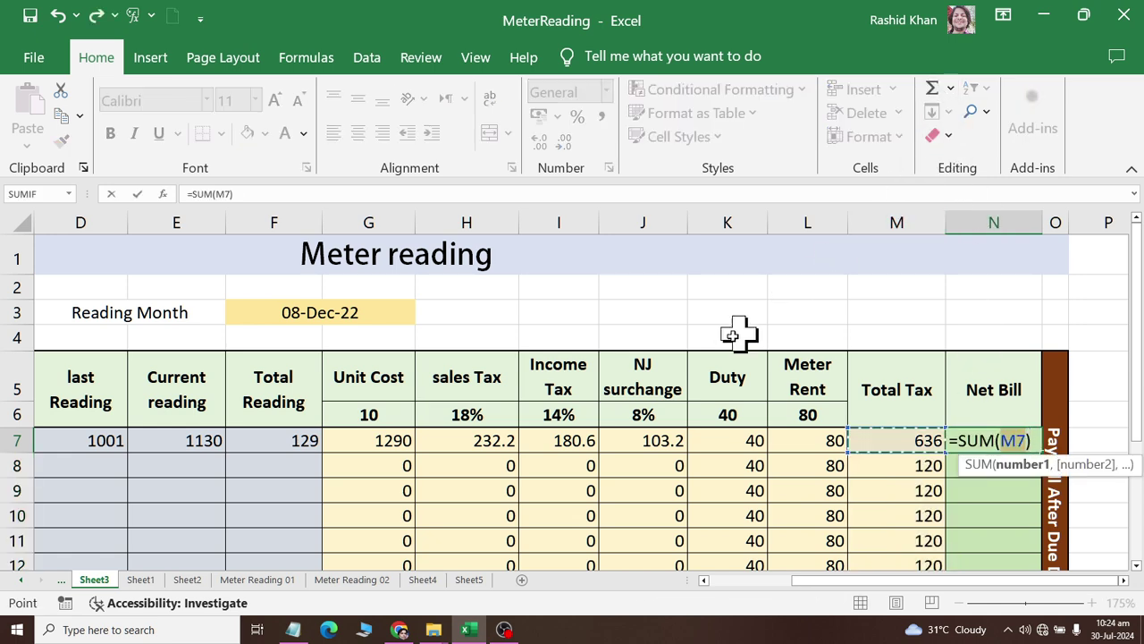
left_click(375, 444)
type("+")
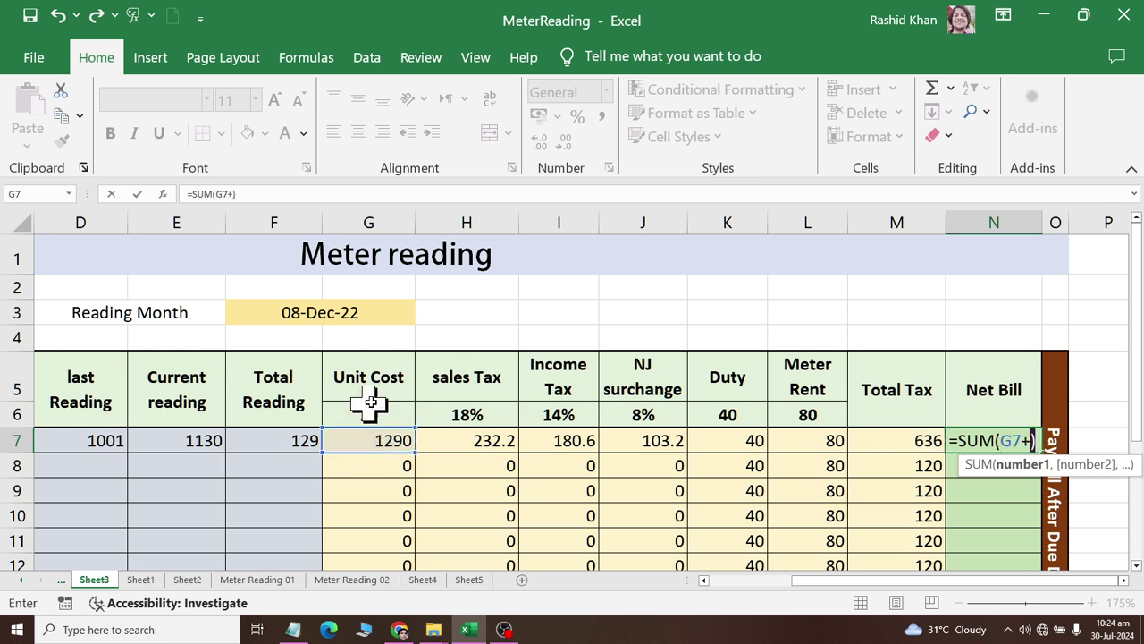
left_click(885, 439)
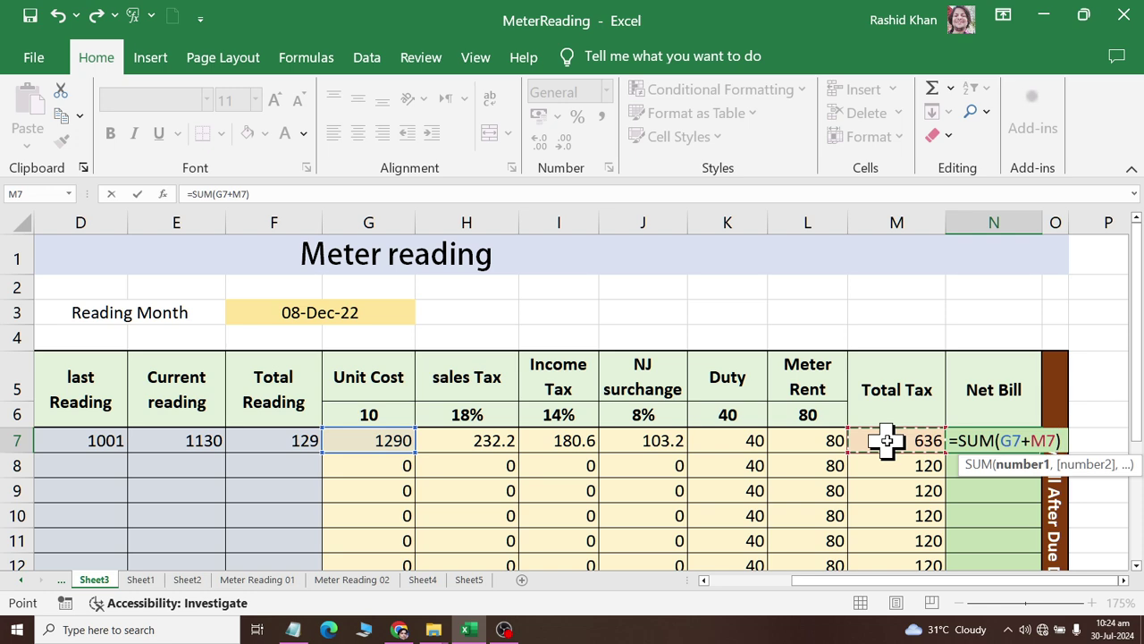
key("Return")
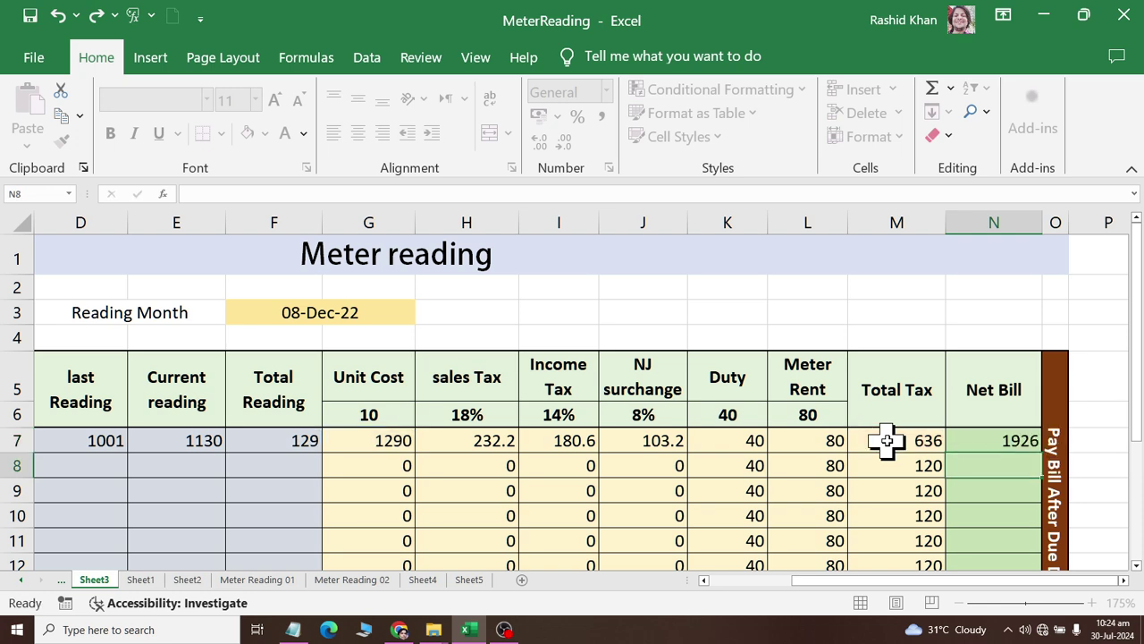
Copy the Net Bill formula from N7 down to row 16.
left_click(176, 438)
left_click_drag(54, 431, 49, 438)
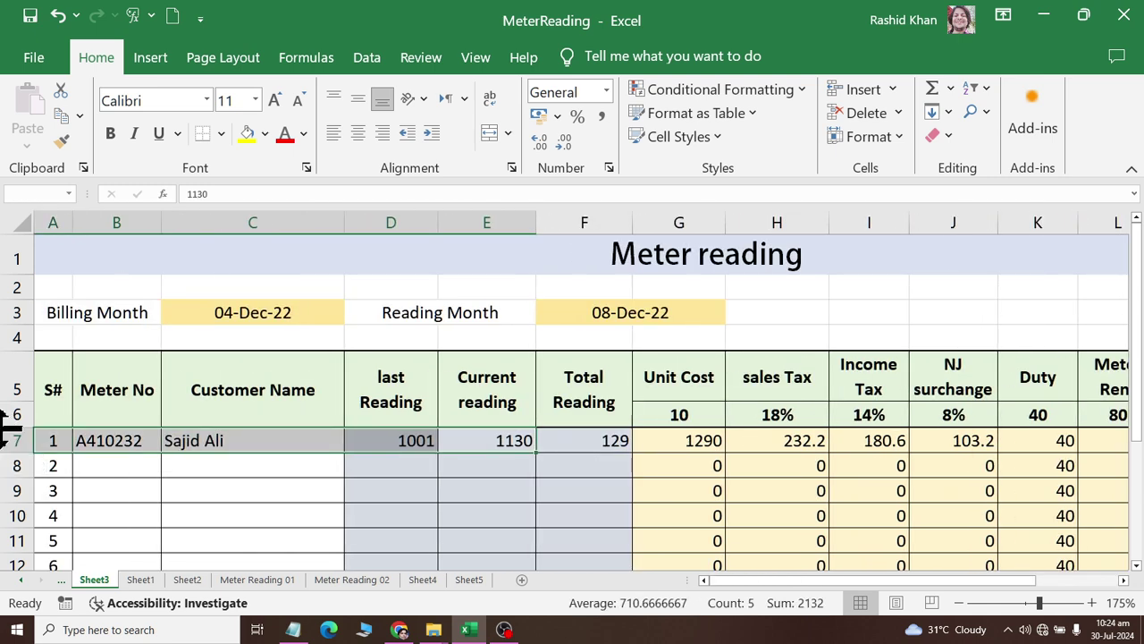
left_click(178, 477)
mouse_move(952, 439)
left_mouse_down()
mouse_move(1134, 429)
mouse_move(966, 439)
left_mouse_up()
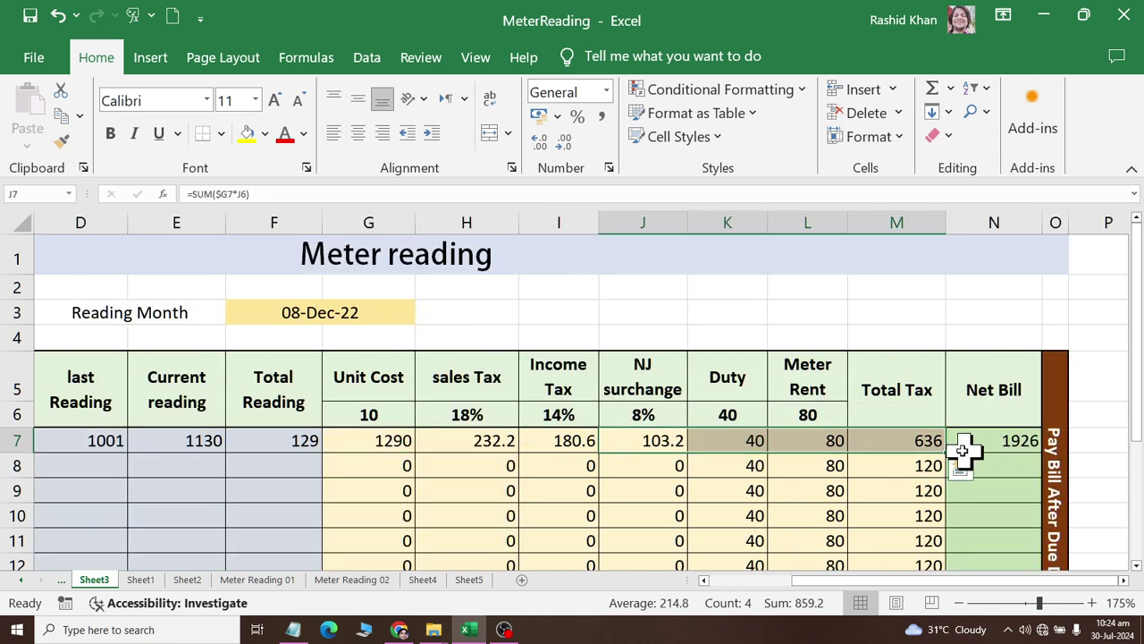
left_click(965, 440)
left_click_drag(1040, 455, 1013, 505)
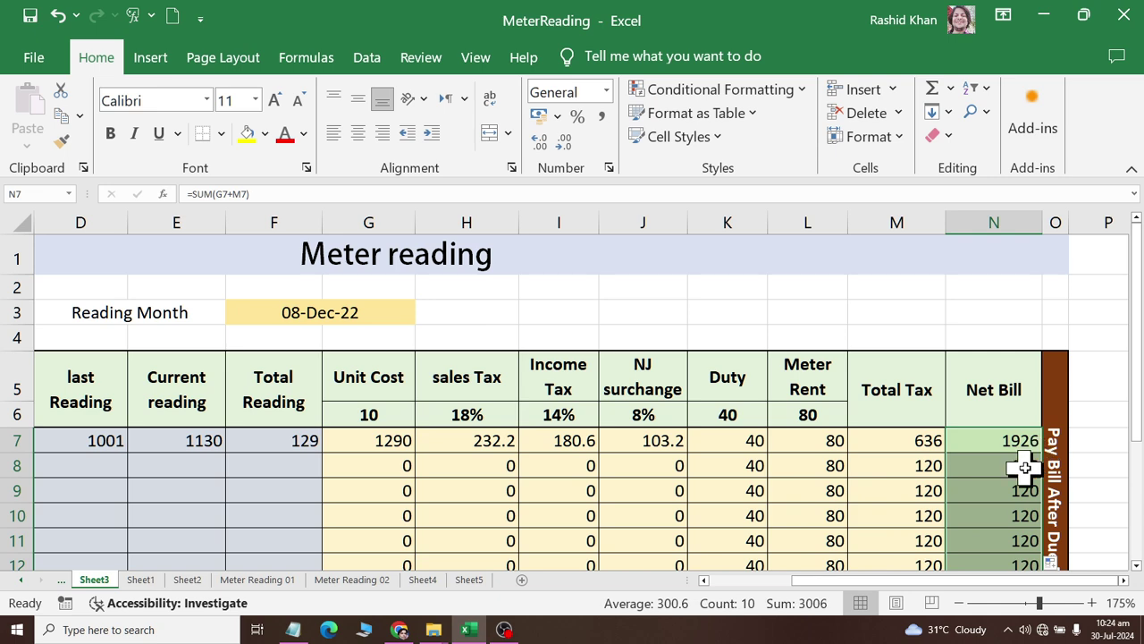
scroll(1010, 516, "up", 2)
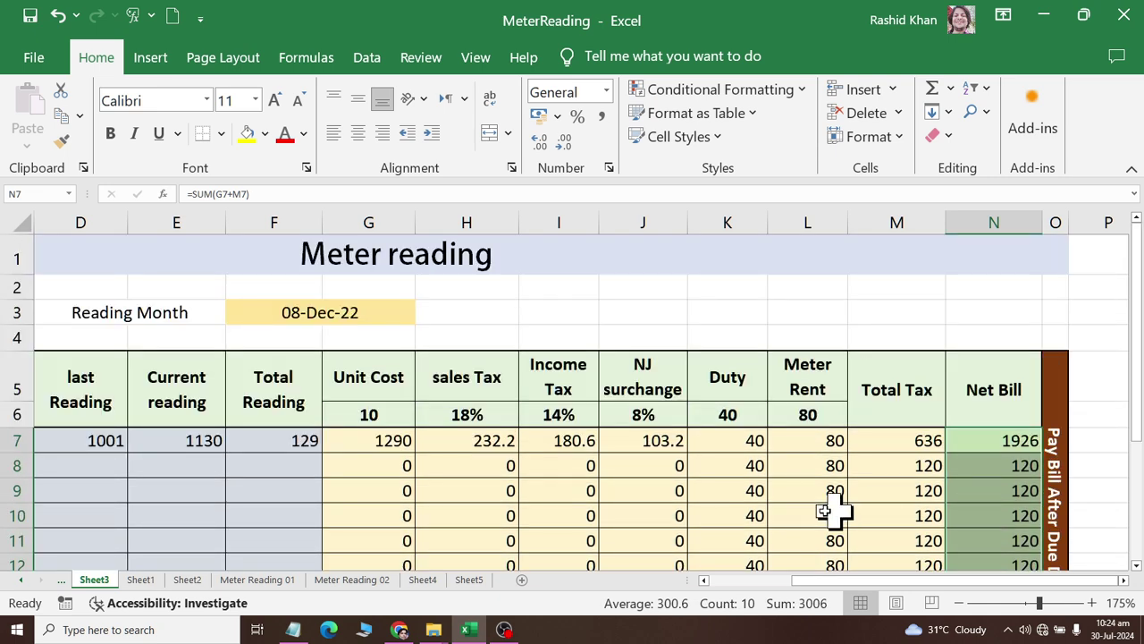
left_click_drag(727, 515, 7, 514)
left_click(105, 467)
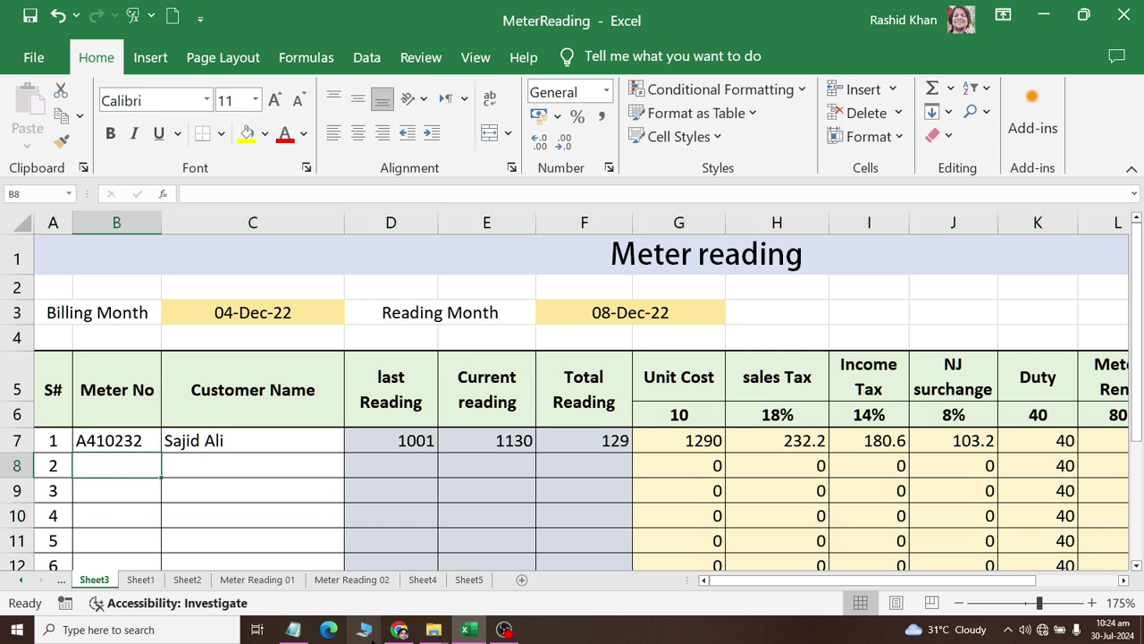
Type row 8's meter number, customer name, last reading 1230 and current reading 1360.
key("ctrl+apostrophe")
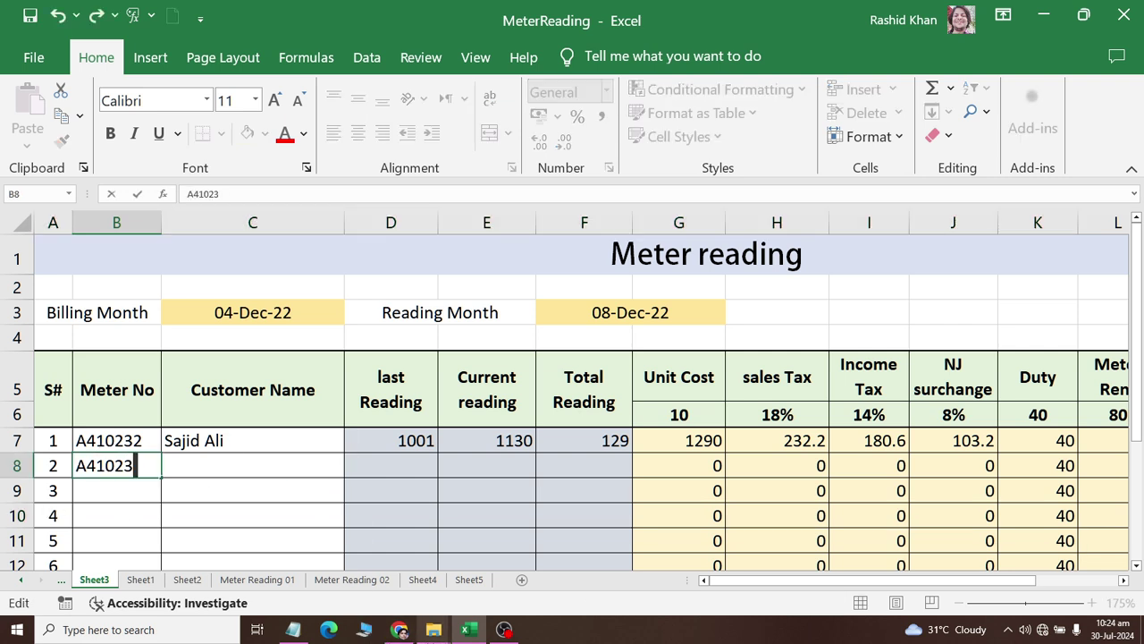
type("3")
key("Tab")
mouse_move(468, 630)
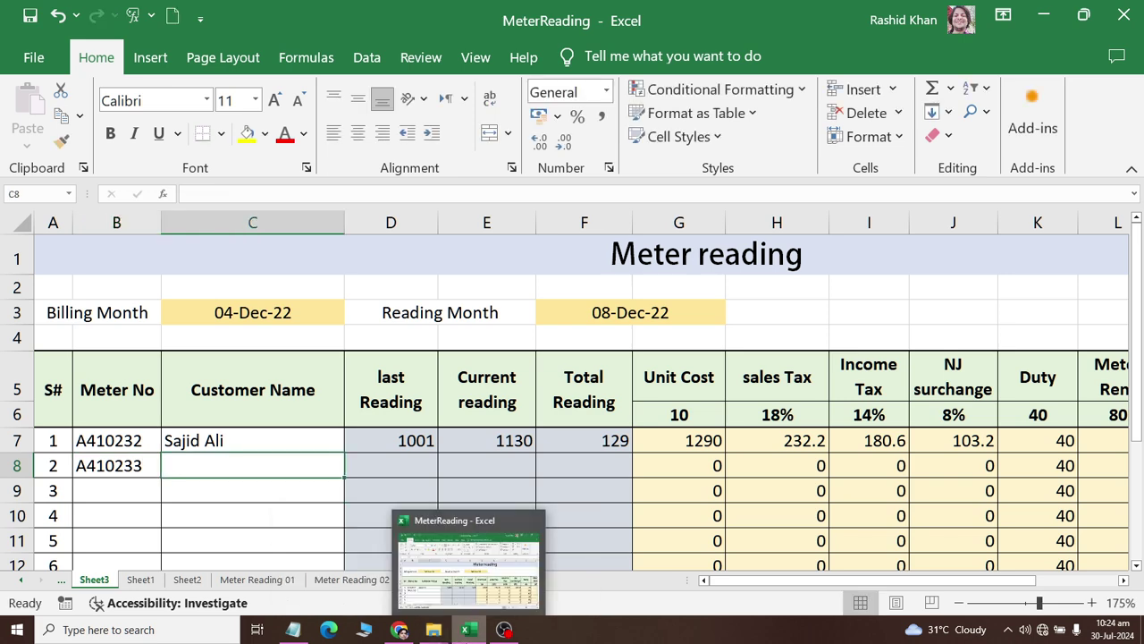
type("Khadim Huss")
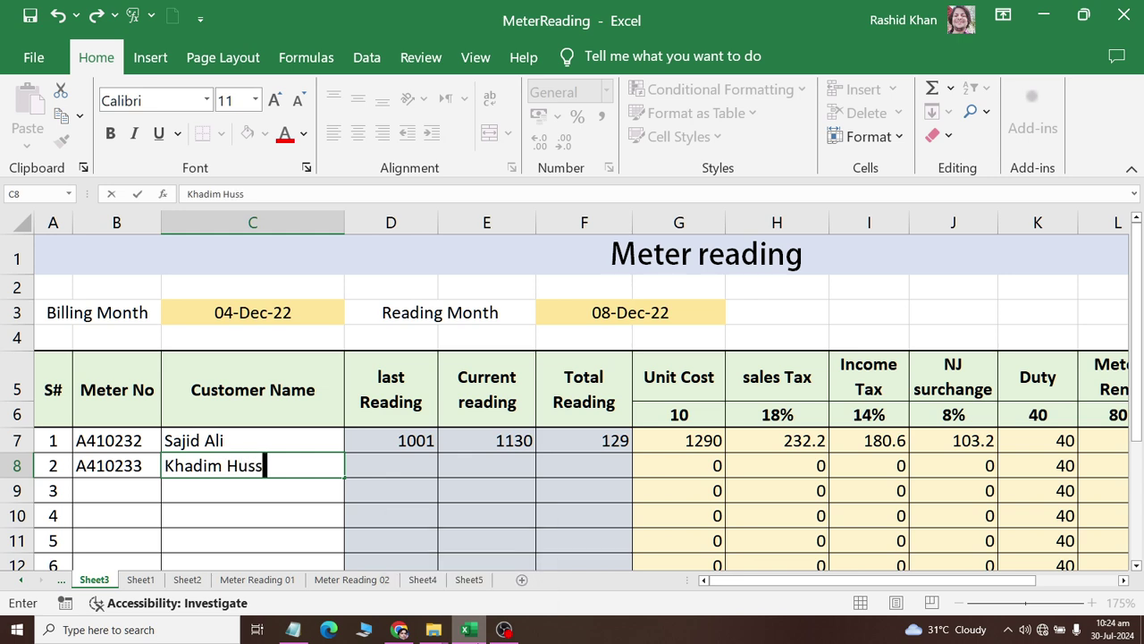
type("aim")
key("Tab")
type("12")
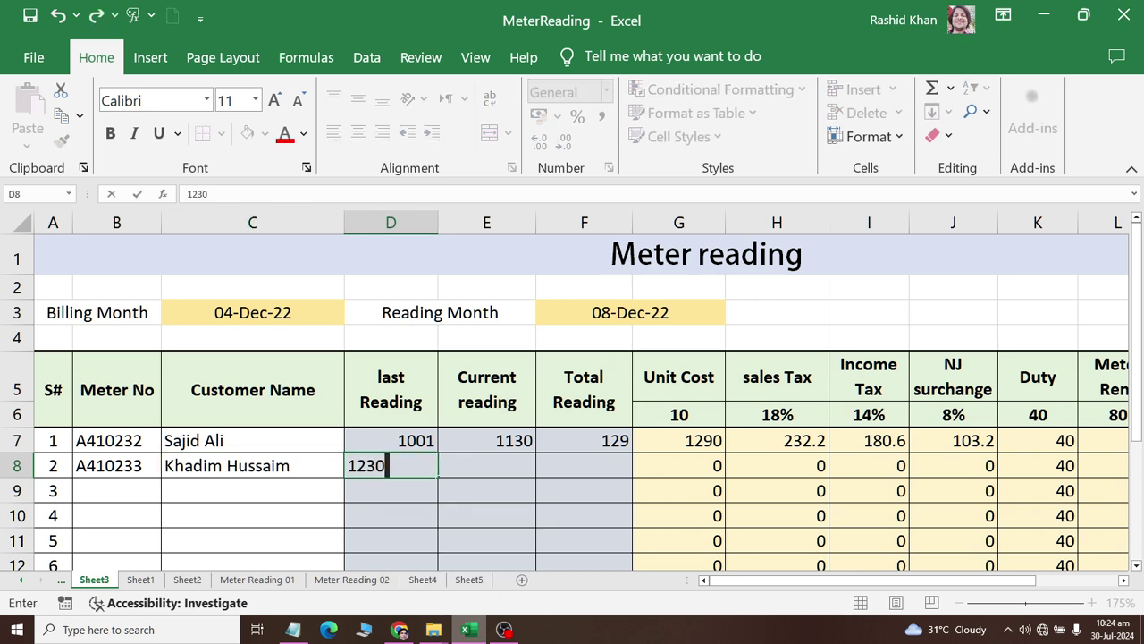
key("Tab")
type("13")
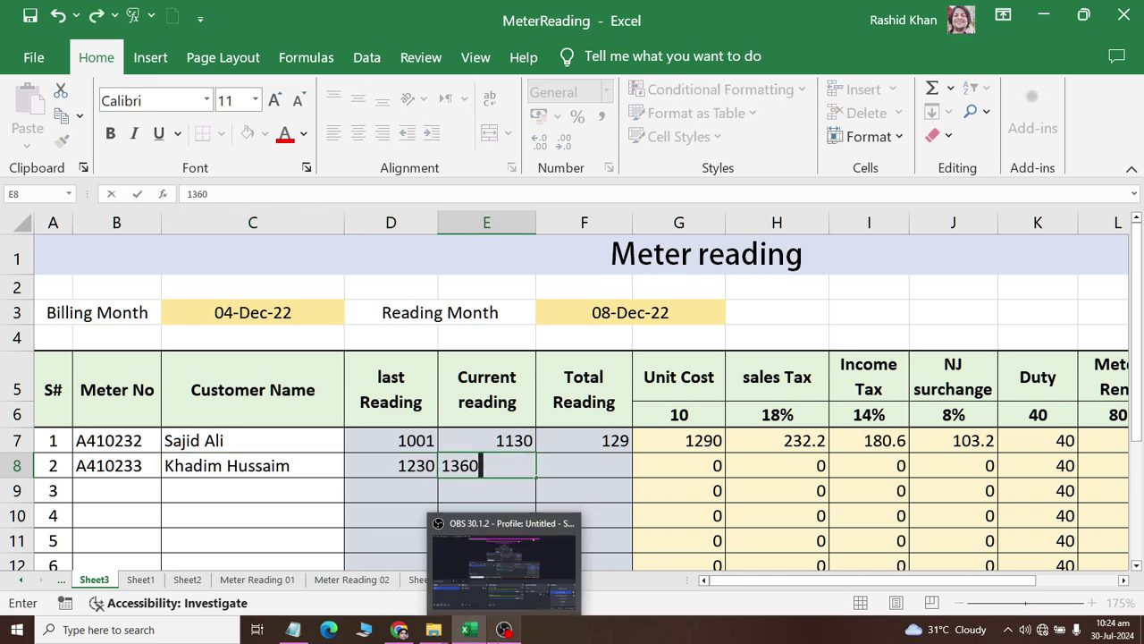
key("Tab")
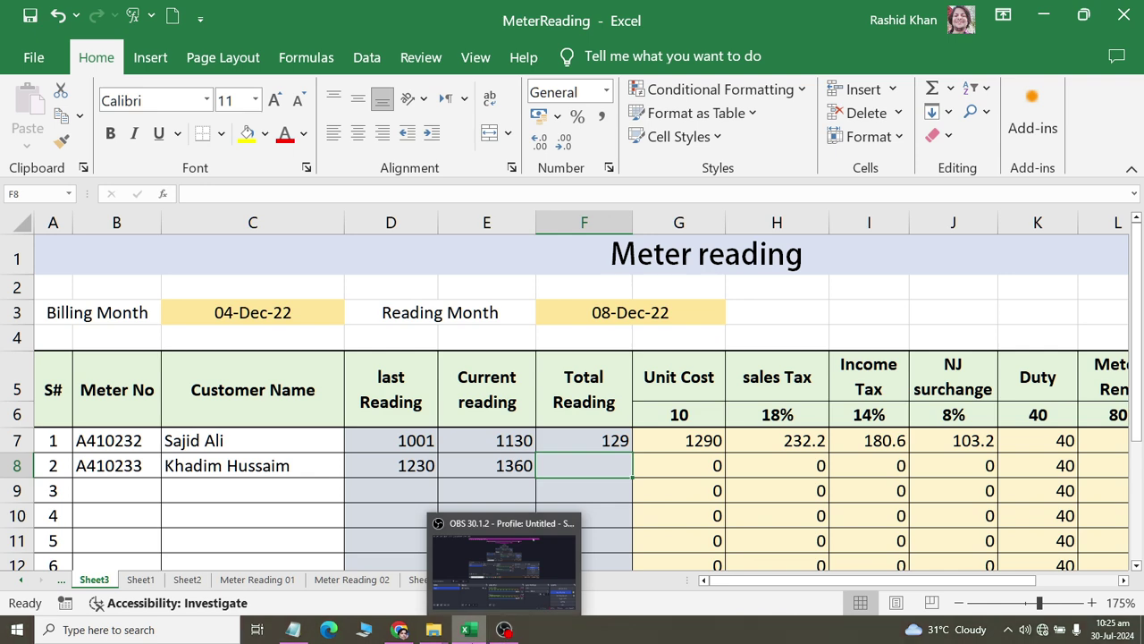
Fill the Total Reading formula from F7 down the column and check row 8.
left_click(623, 440)
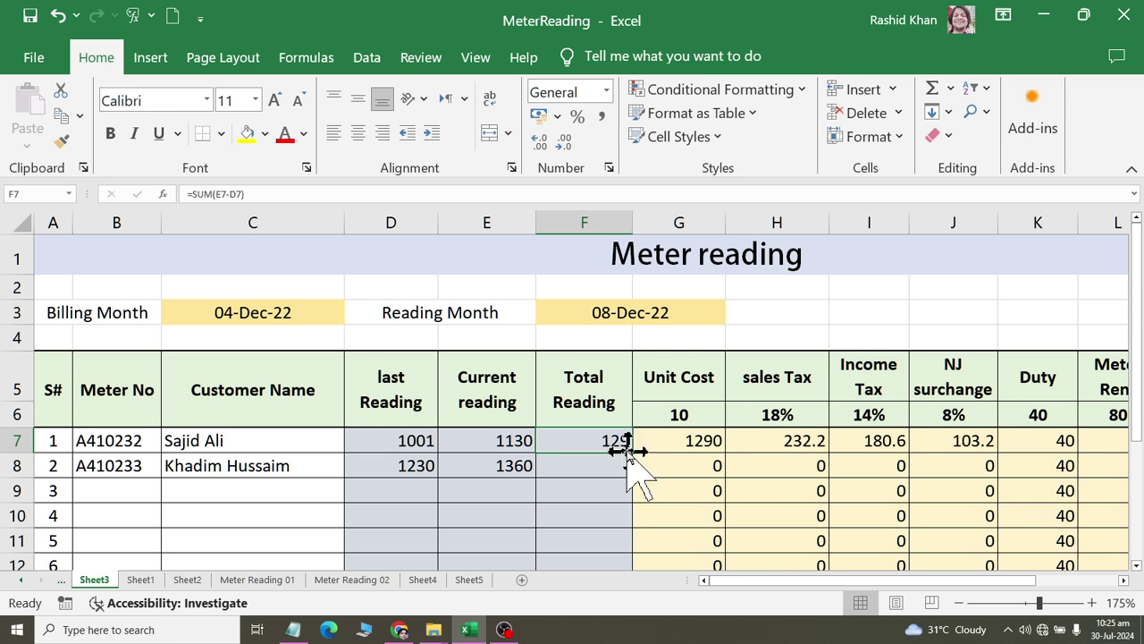
double_click(633, 453)
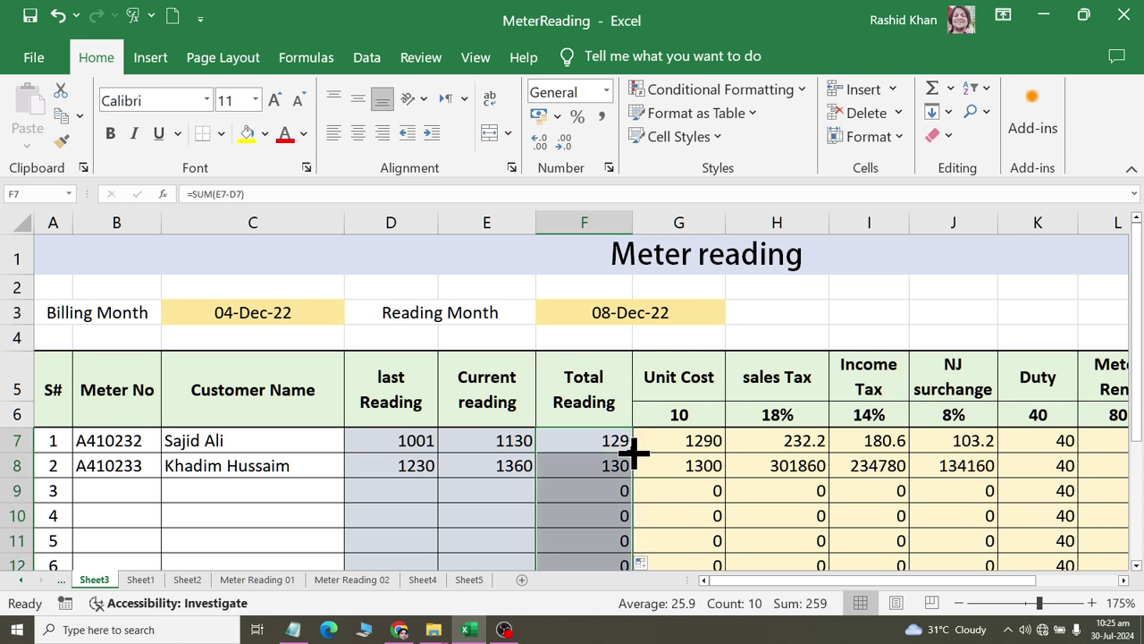
left_click(478, 466)
left_click(590, 465)
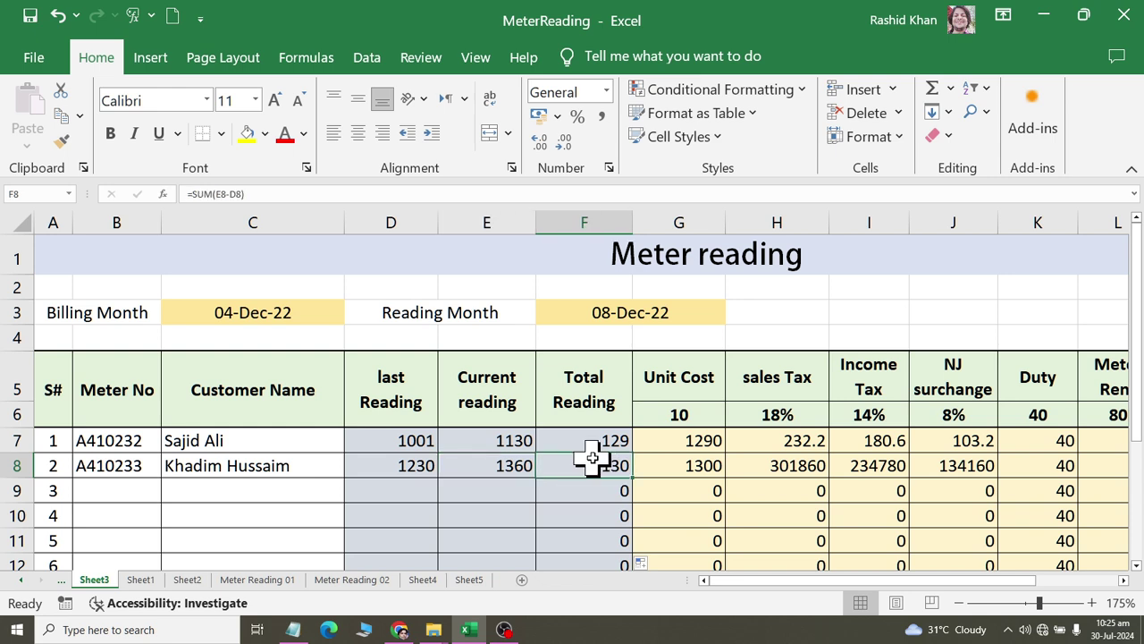
Change H7 to =SUM($G7*H$6) and fill it across the tax columns and down to row 16.
left_click(812, 466)
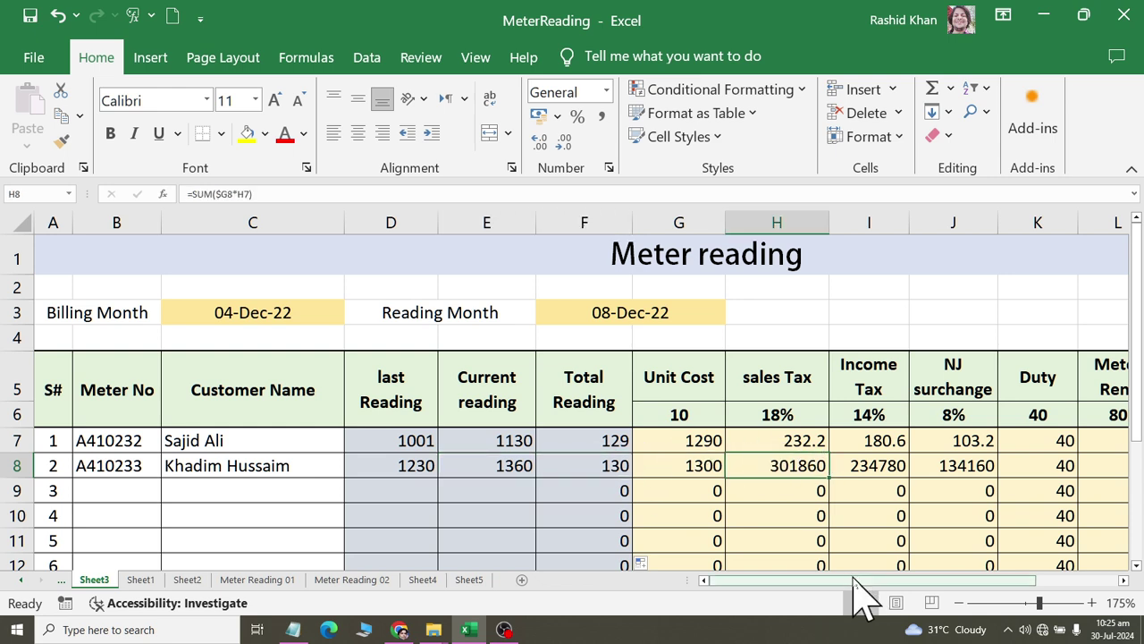
left_click(662, 472)
left_click(796, 438)
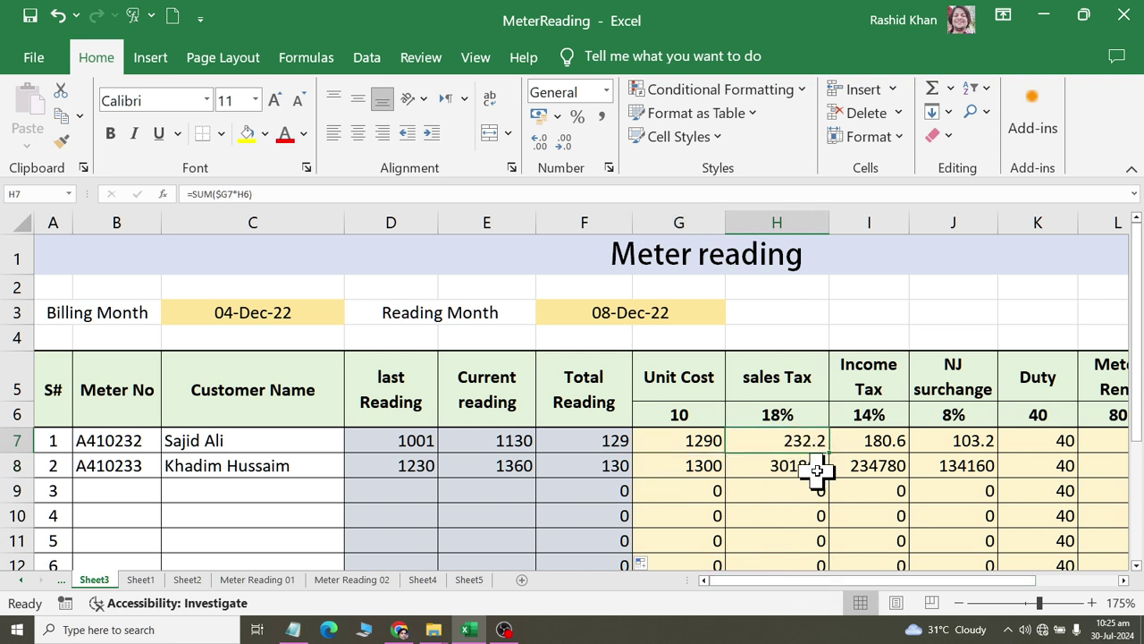
left_click(809, 471)
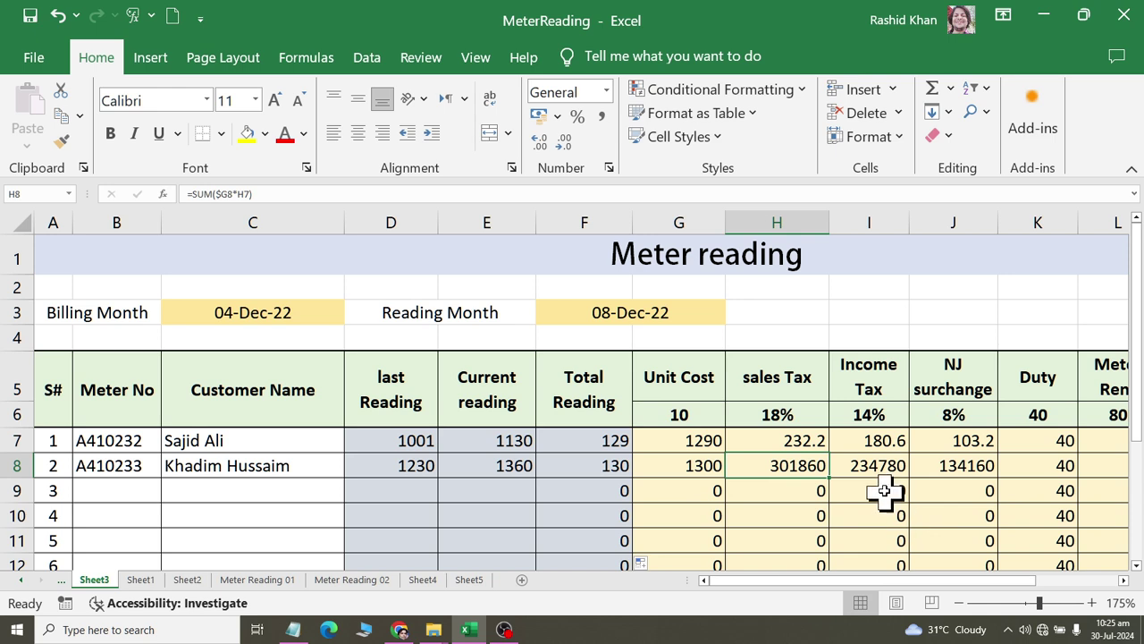
double_click(809, 438)
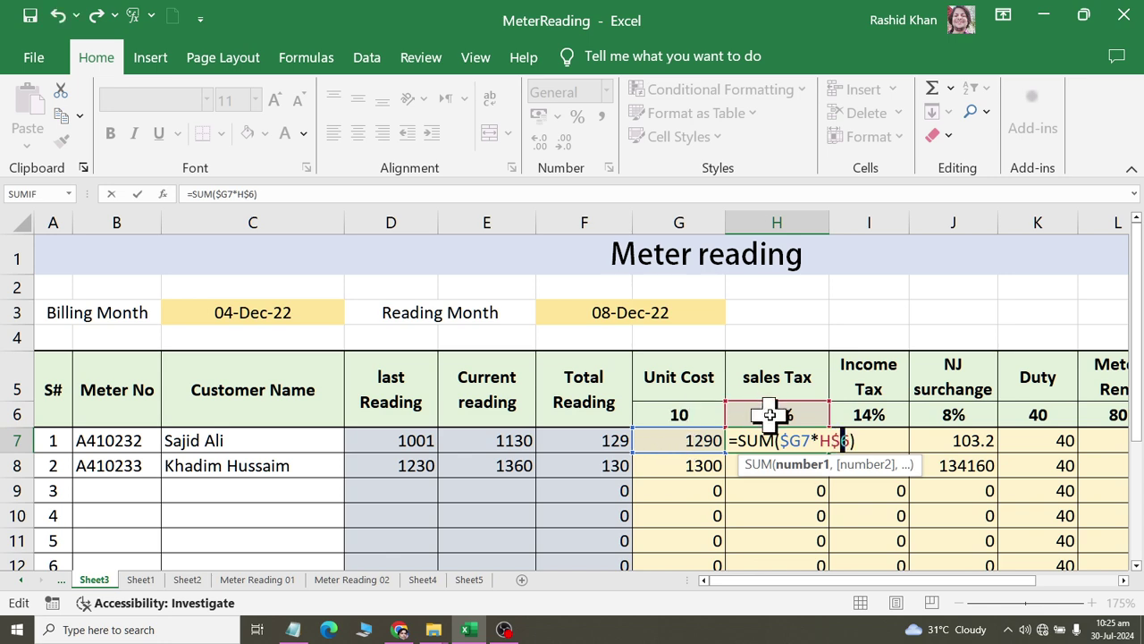
key("ctrl+Return")
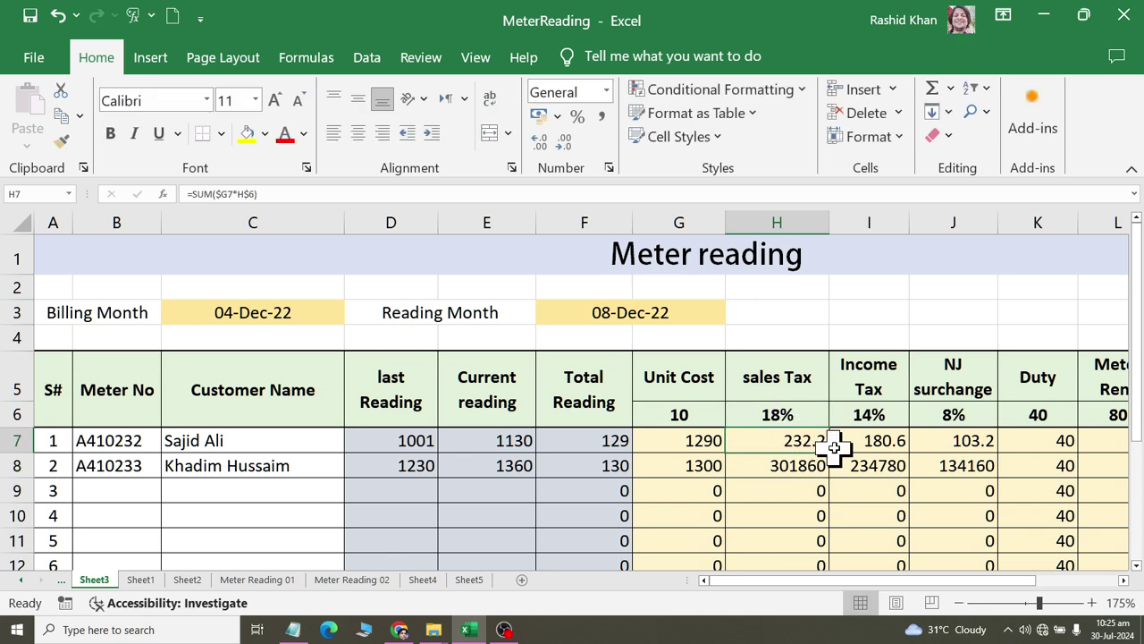
mouse_move(833, 452)
left_mouse_down()
mouse_move(1003, 454)
mouse_move(964, 501)
left_mouse_up()
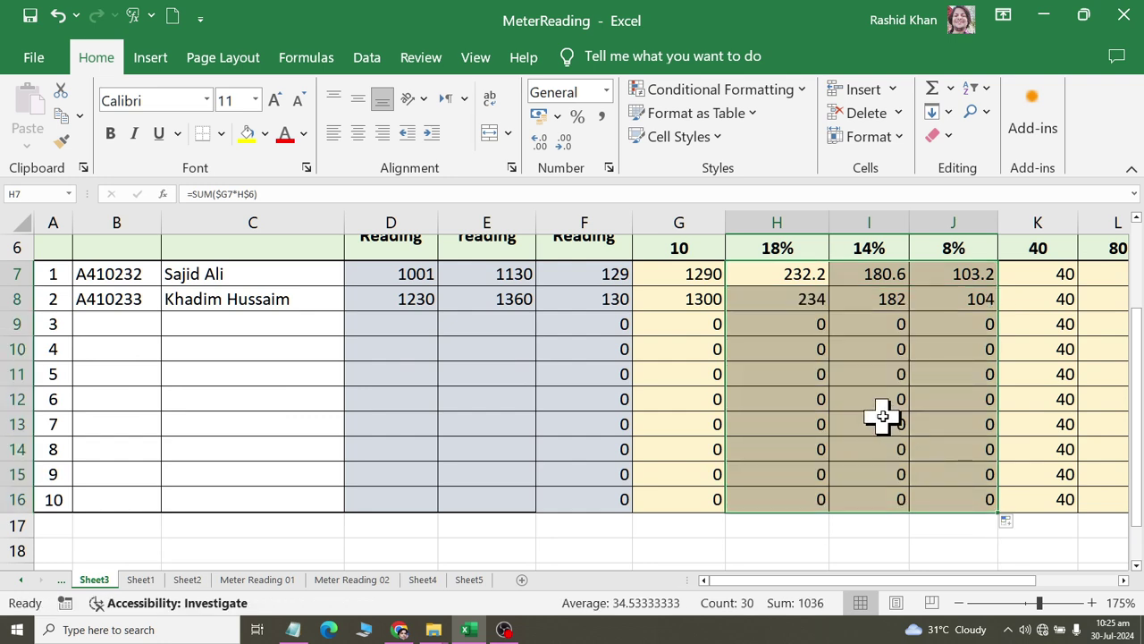
scroll(872, 399, "up", 1)
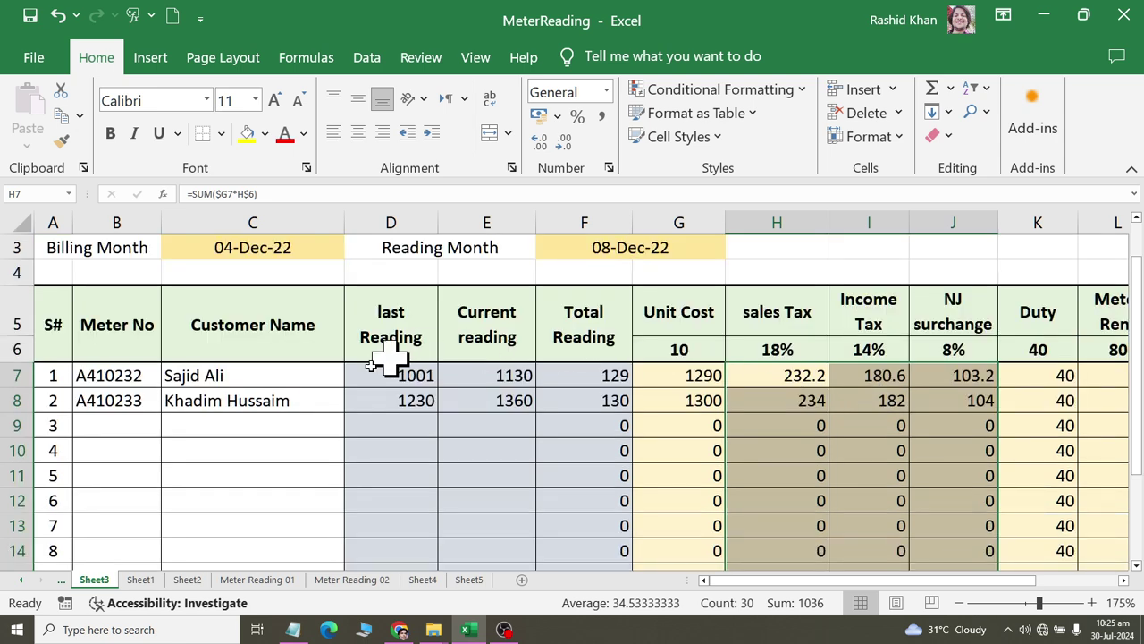
Enter the third customer's meter number, name, last reading 1402 and current reading 1530.
left_click(147, 429)
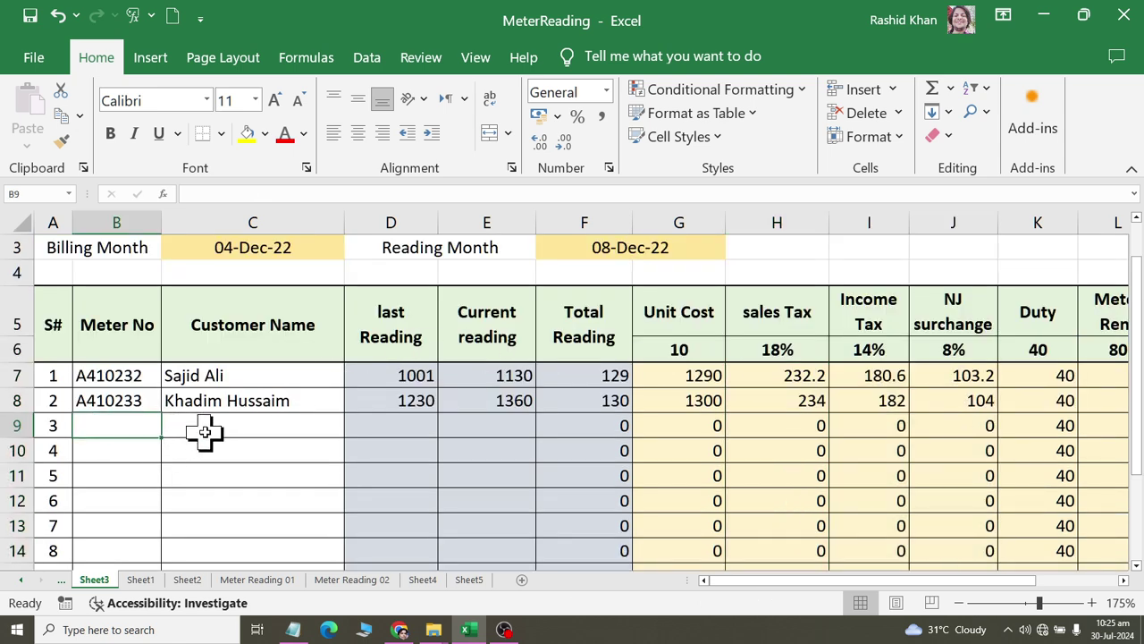
type("A410233")
key("F2")
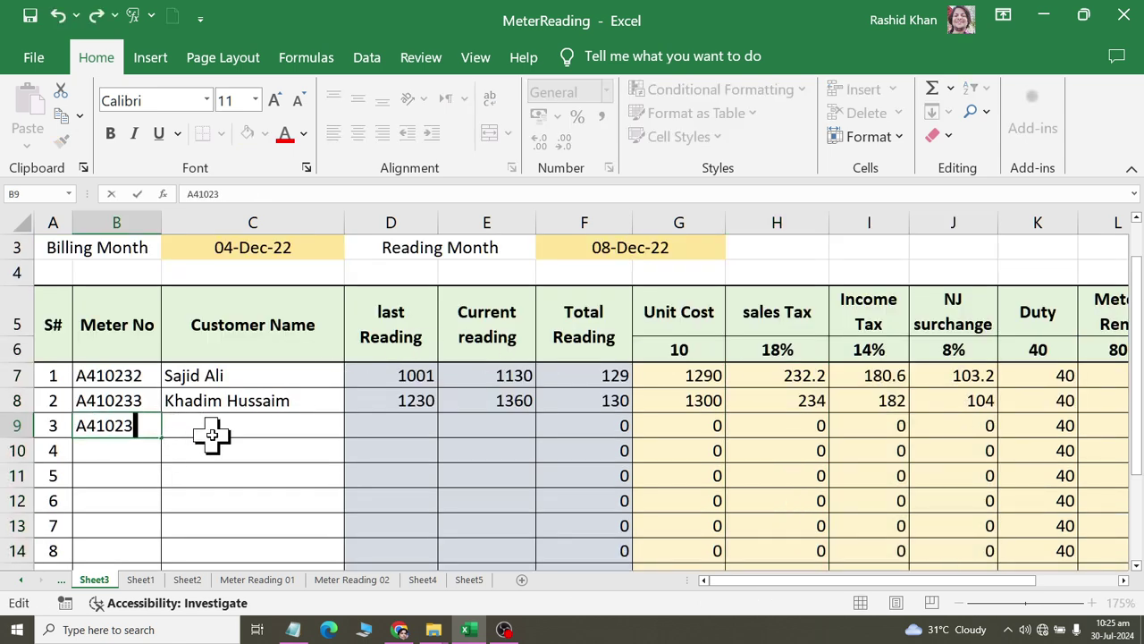
left_click(214, 436)
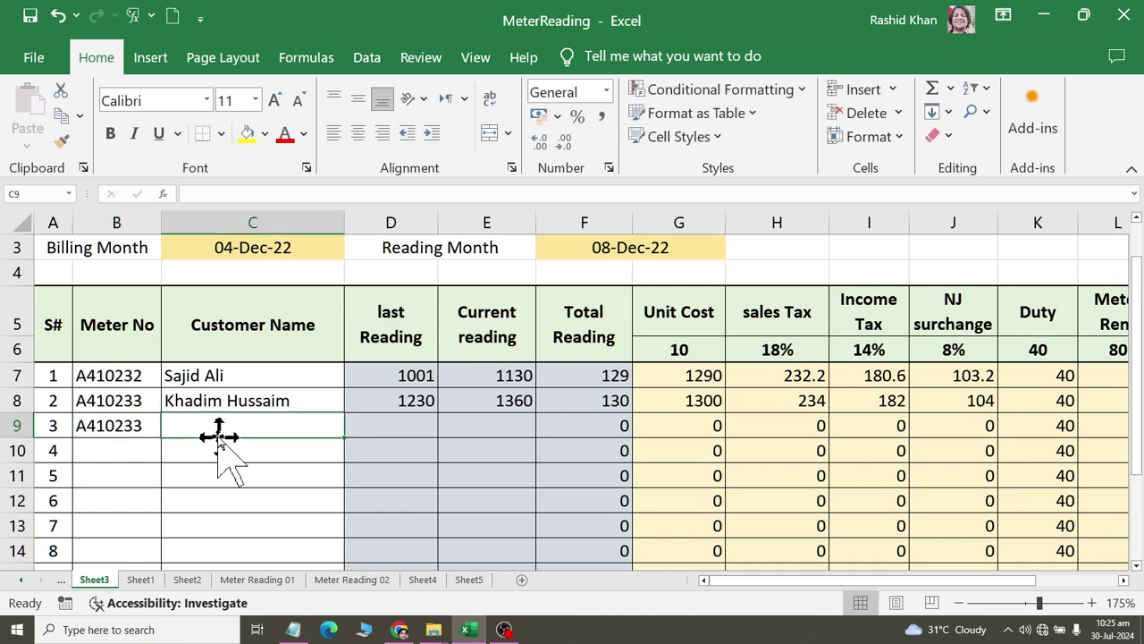
type("Nasir")
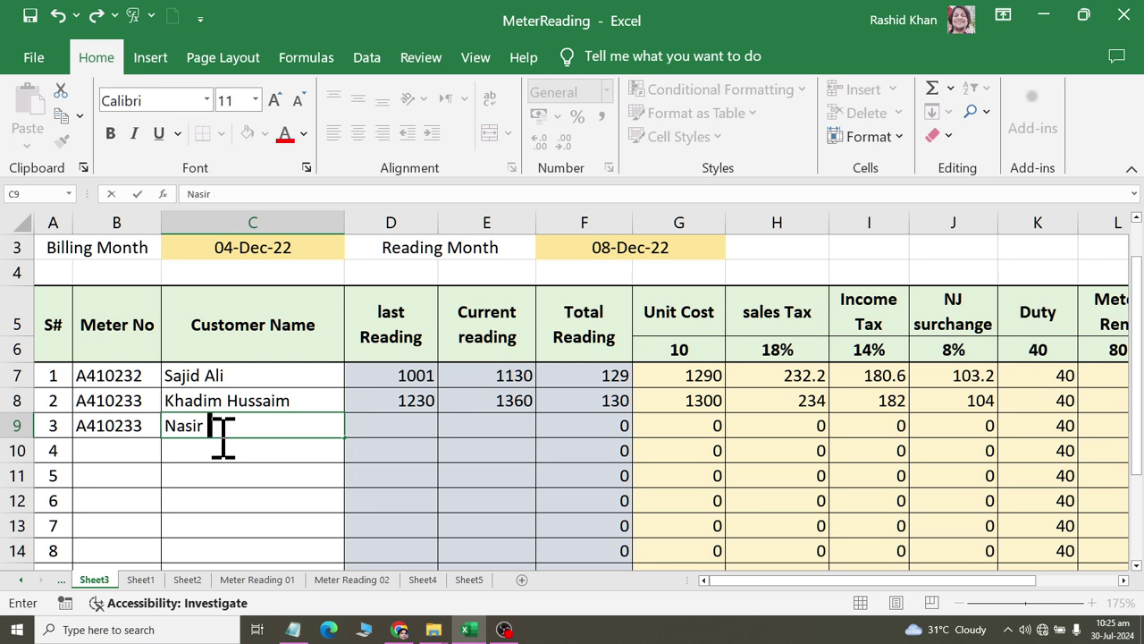
type("in")
key("Tab")
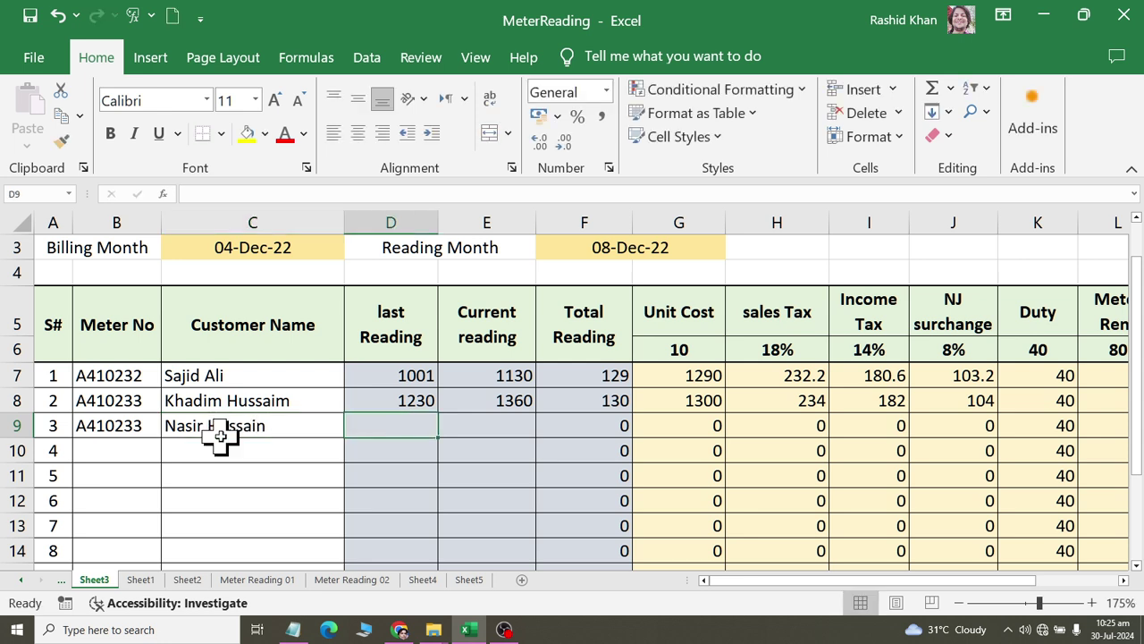
type("1402")
key("Tab")
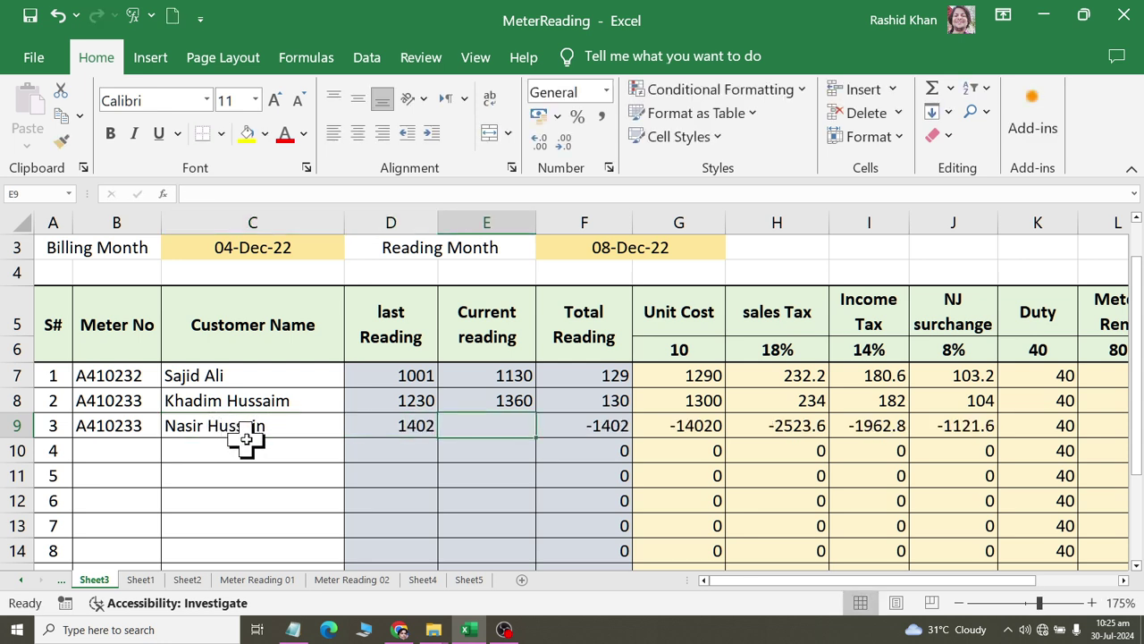
type("1530")
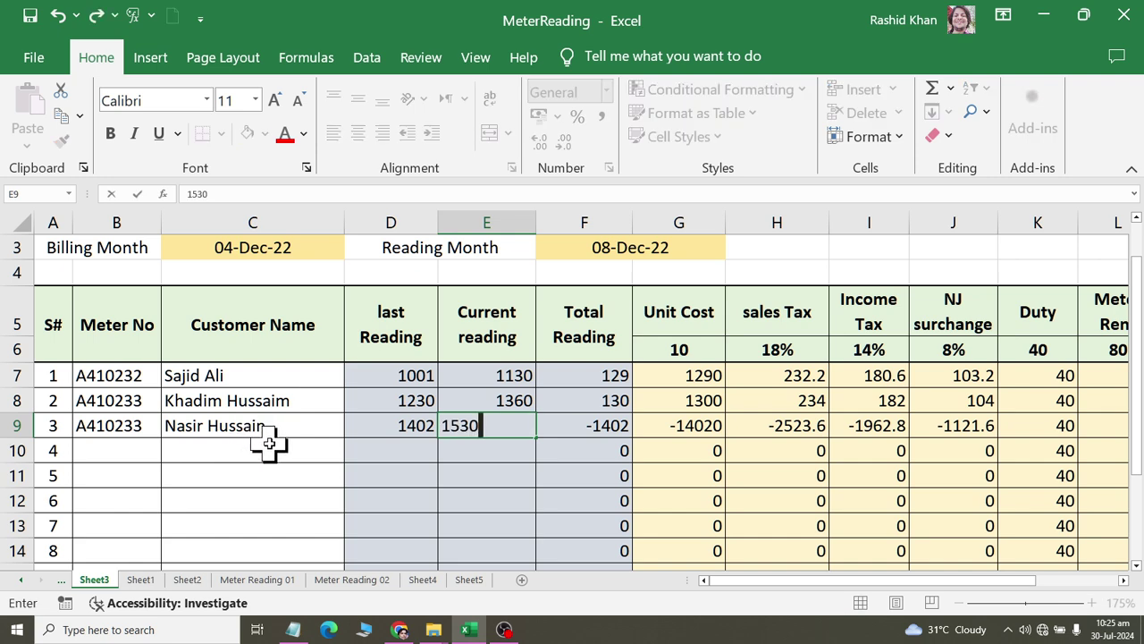
key("Tab")
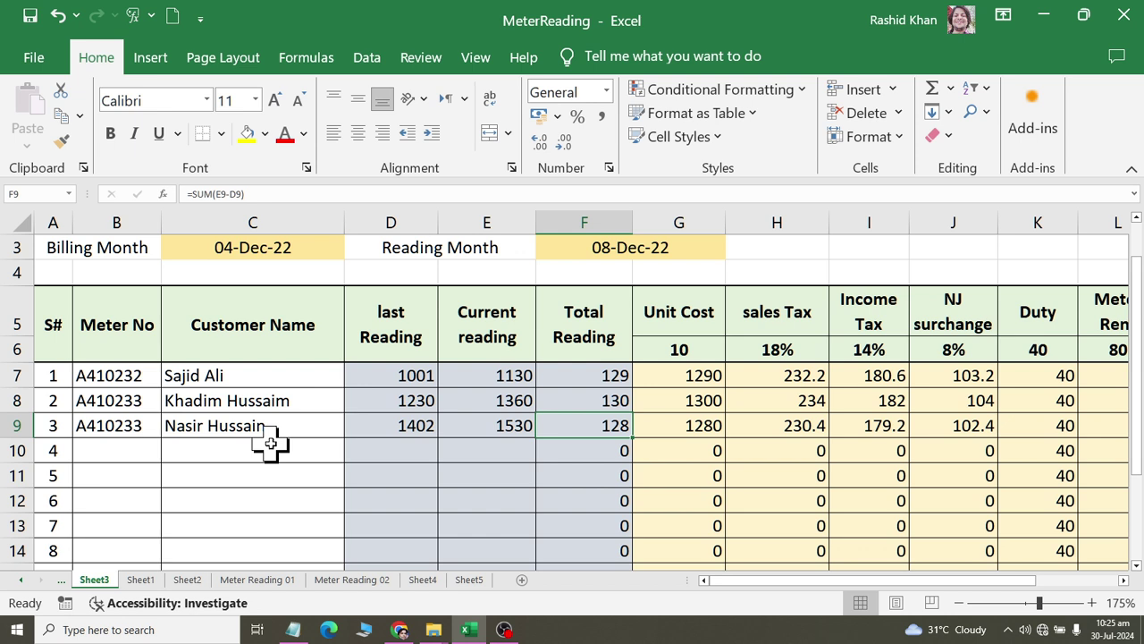
Correct the third customer's current reading in E9 from 1530 to 1630.
key("Left")
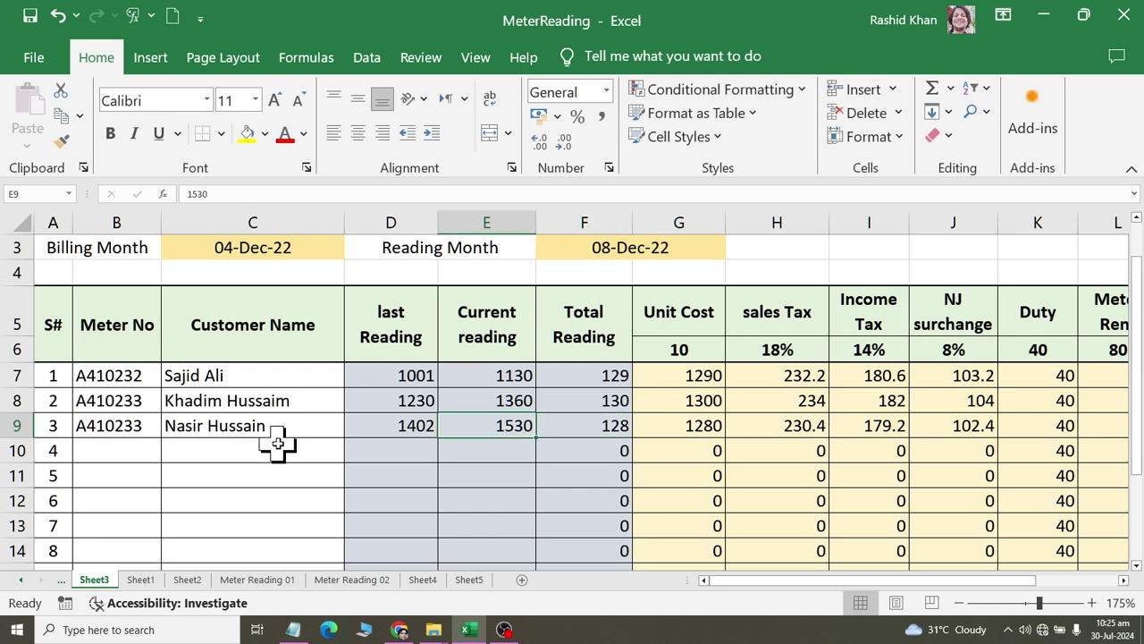
key("F3")
key("Escape")
key("F2")
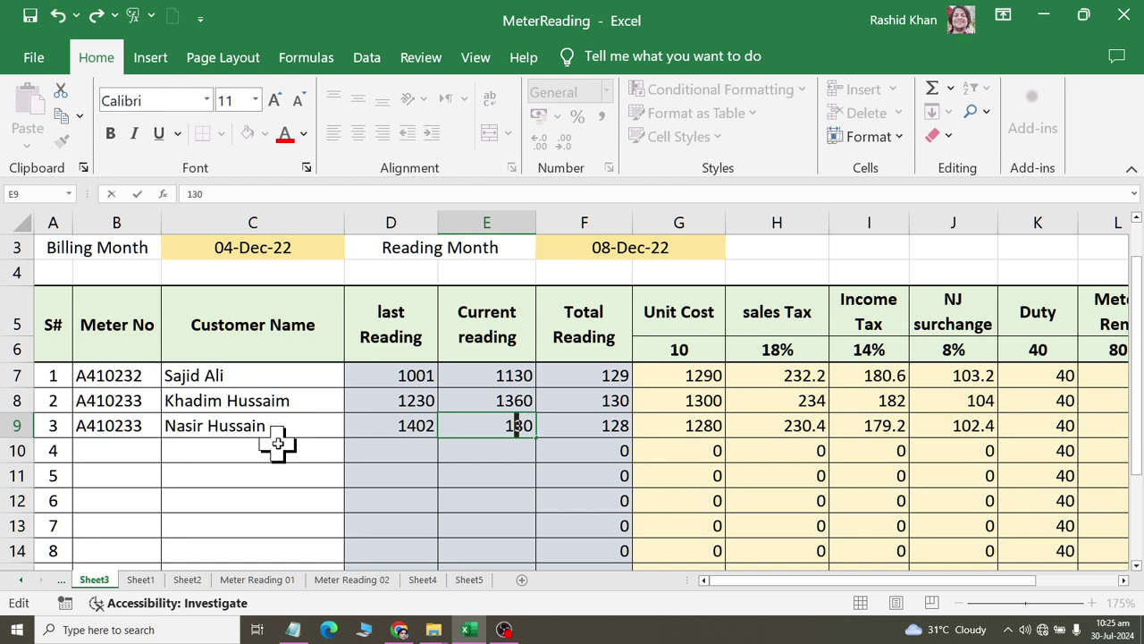
type("6")
key("Return")
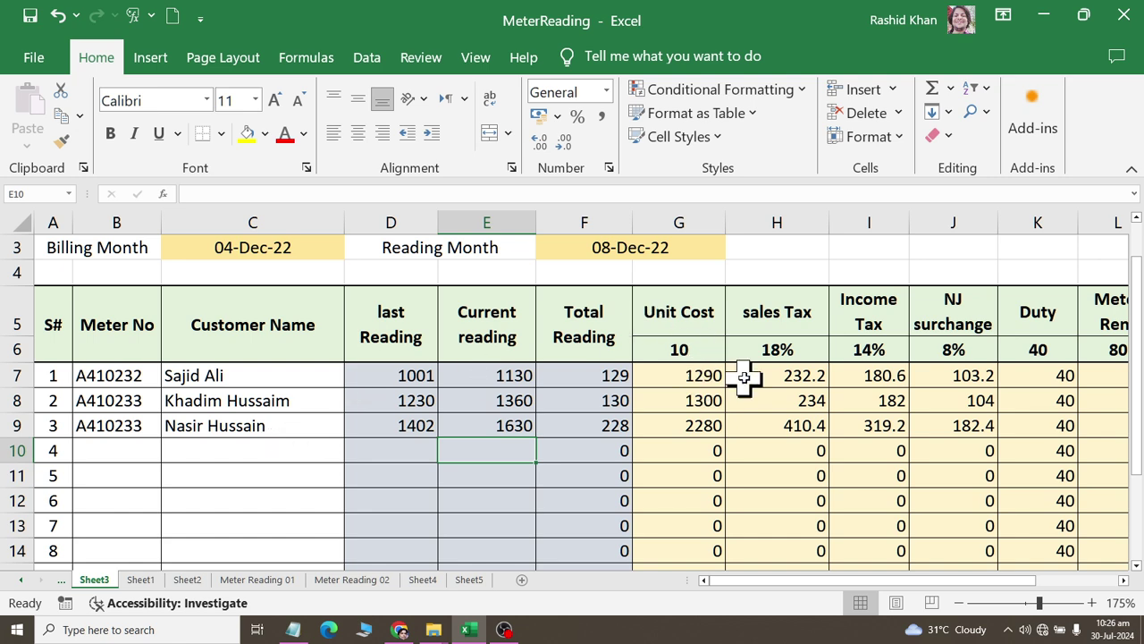
Centre the Unit Cost through Net Bill figures, showing unit cost and taxes as whole numbers.
left_click_drag(684, 376, 948, 550)
left_click_drag(992, 613, 970, 498)
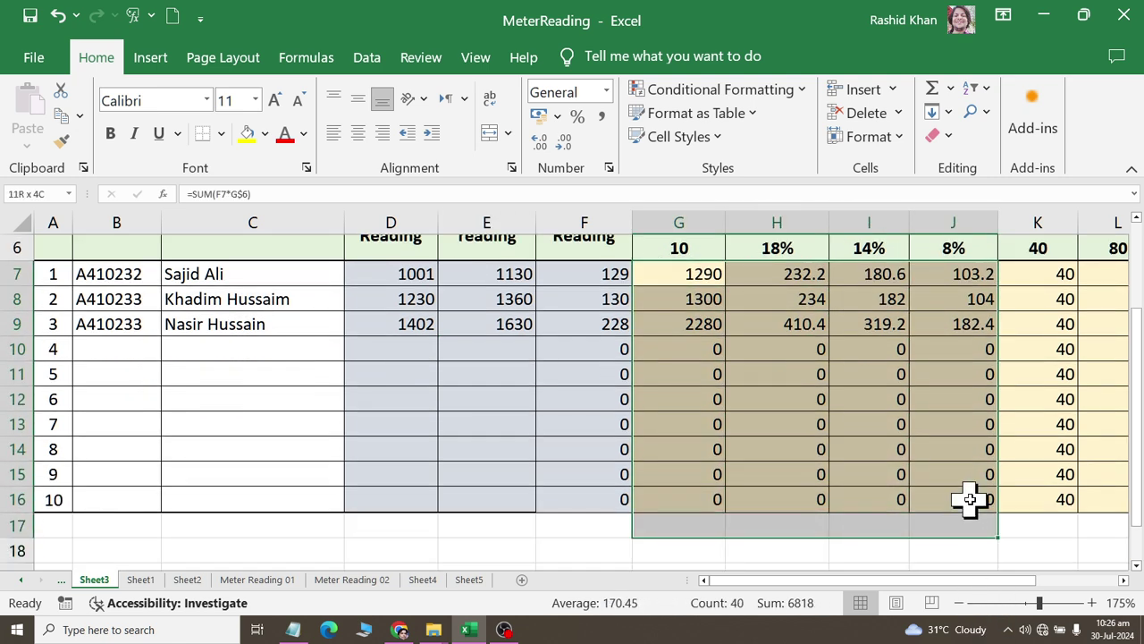
scroll(720, 331, "up", 1)
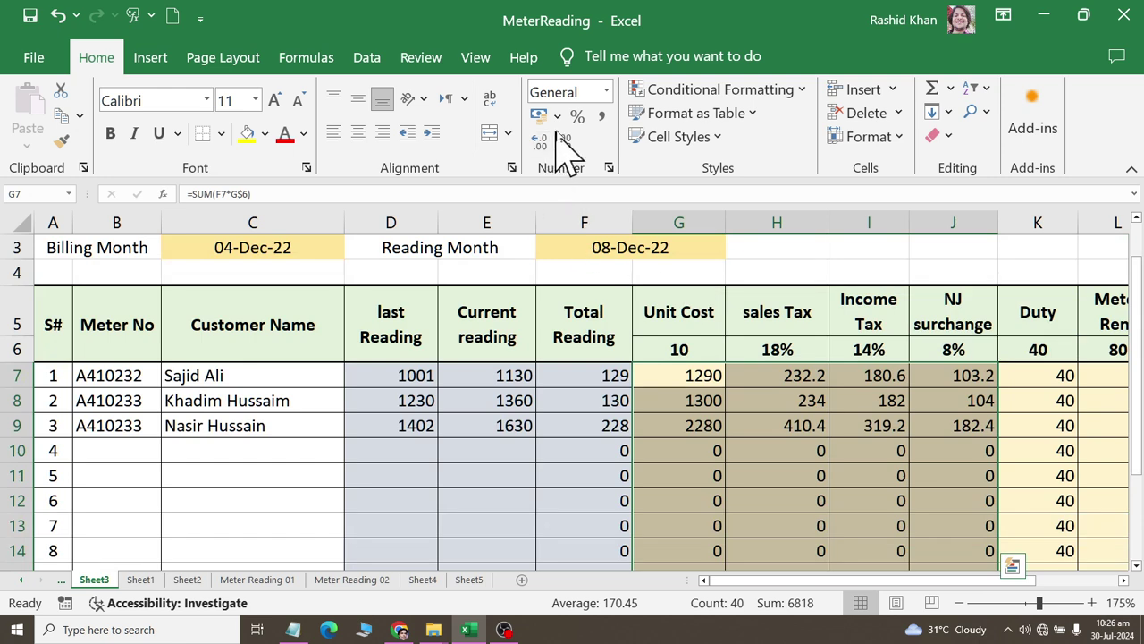
left_click(563, 143)
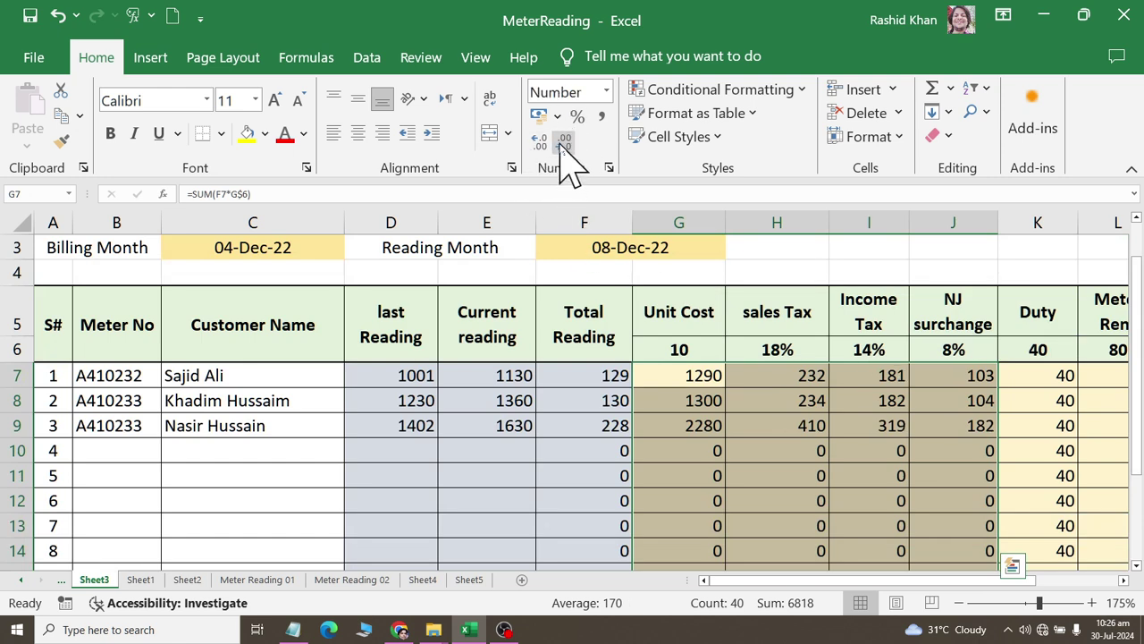
left_click(358, 134)
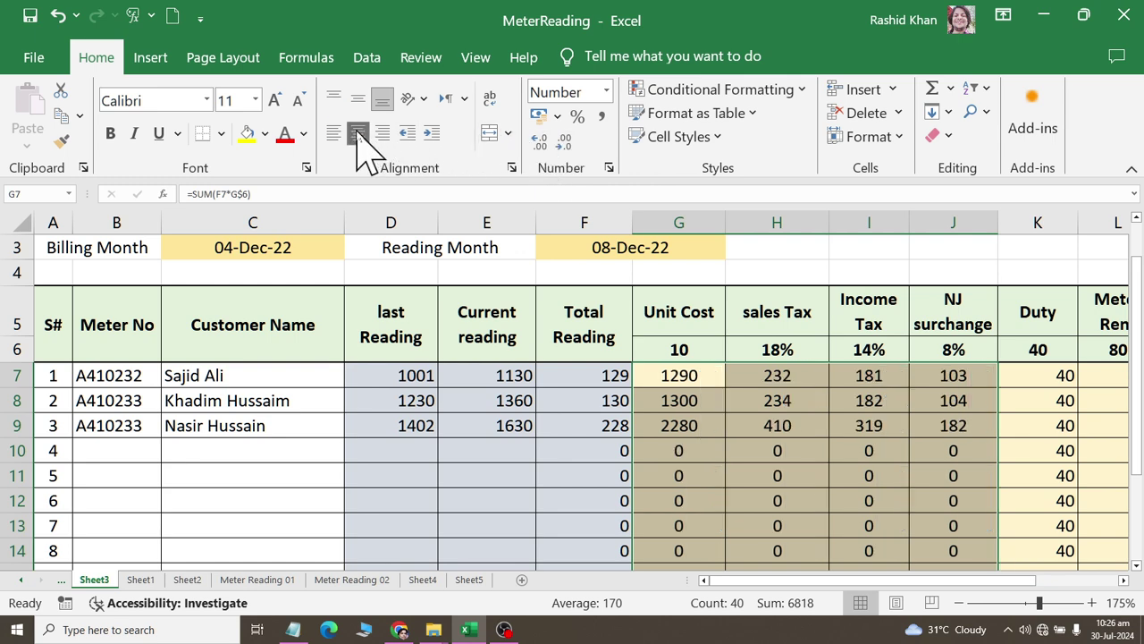
mouse_move(1060, 376)
left_mouse_down()
mouse_move(1115, 465)
mouse_move(904, 504)
left_mouse_up()
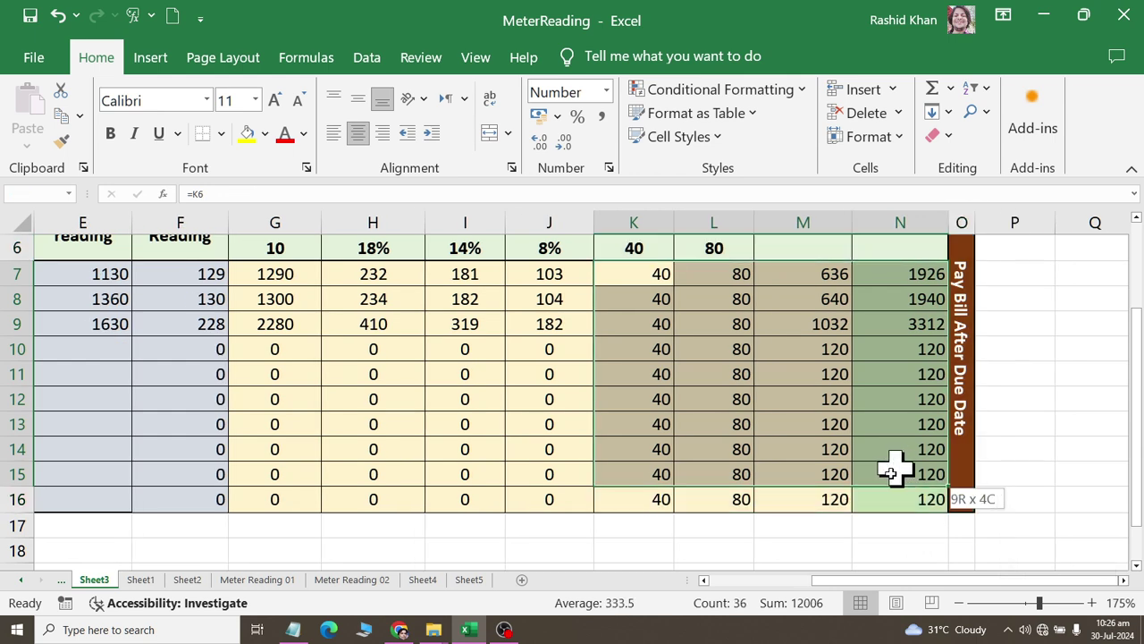
left_click(358, 134)
Give all charges comma style with two decimals and centre the last, current and total readings.
mouse_move(259, 277)
left_mouse_down()
mouse_move(911, 525)
mouse_move(907, 487)
left_mouse_up()
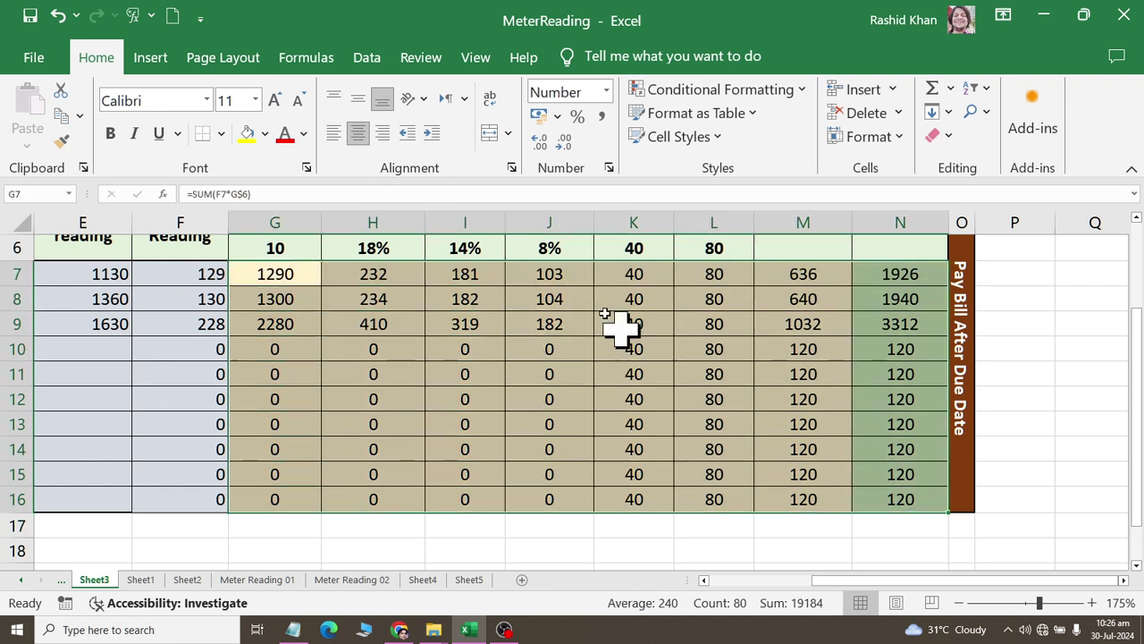
left_click(598, 118)
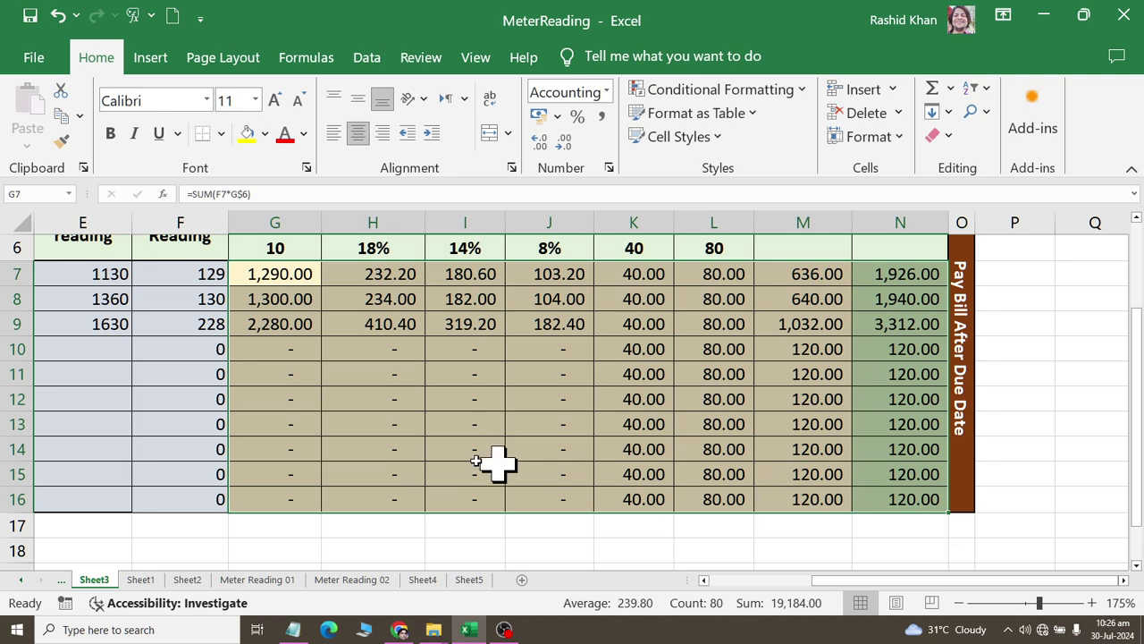
left_click_drag(206, 276, 259, 495)
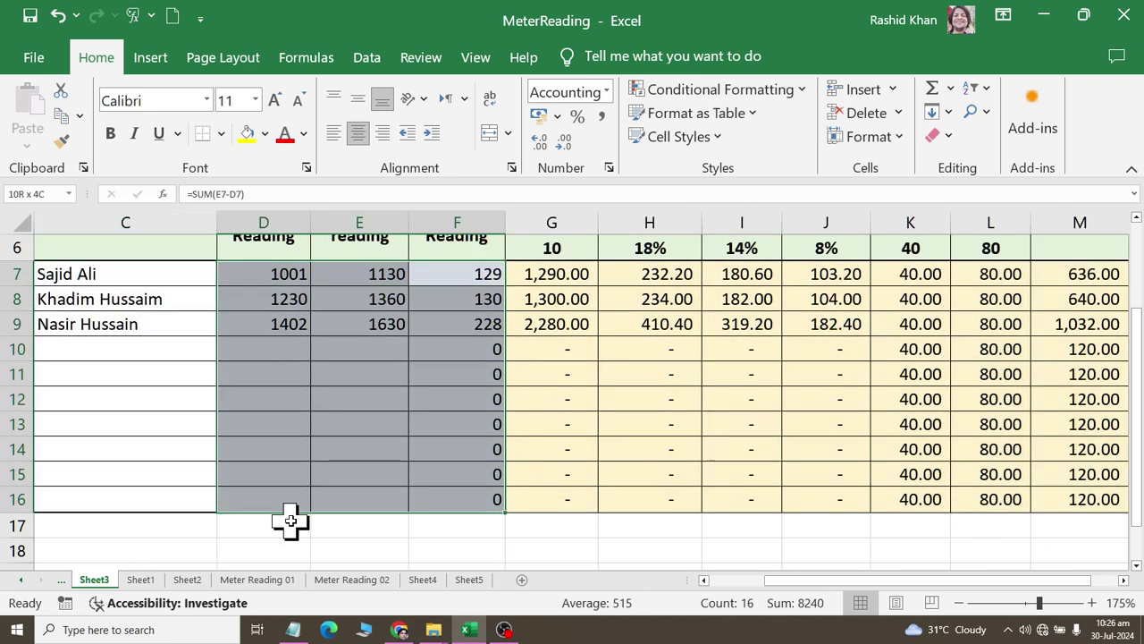
left_click(357, 132)
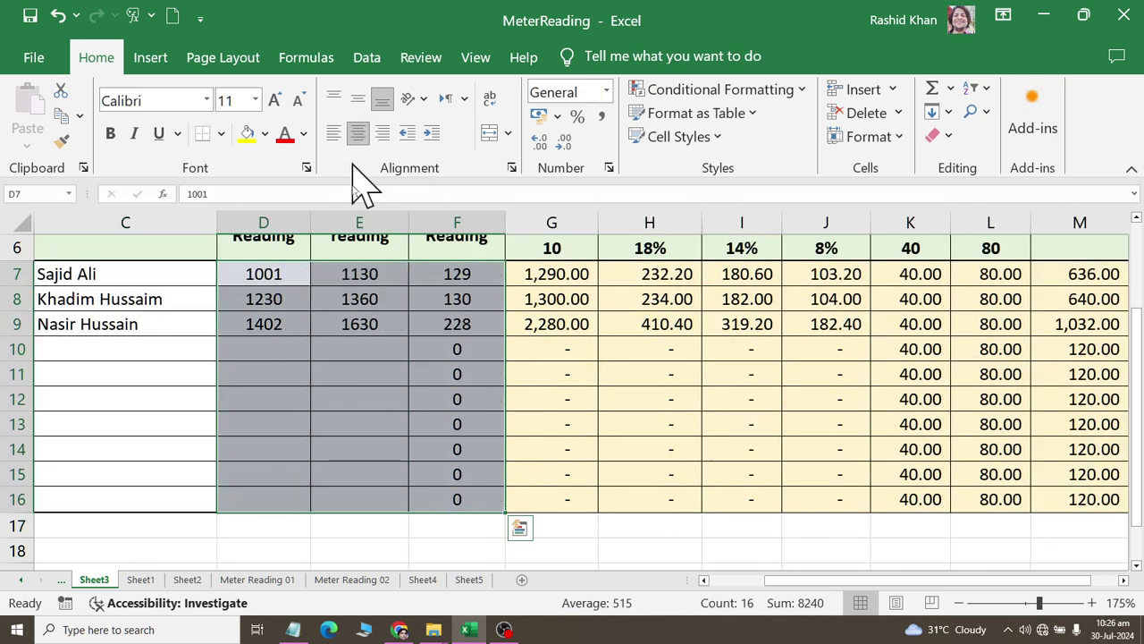
scroll(364, 342, "up", 2)
left_click(456, 488)
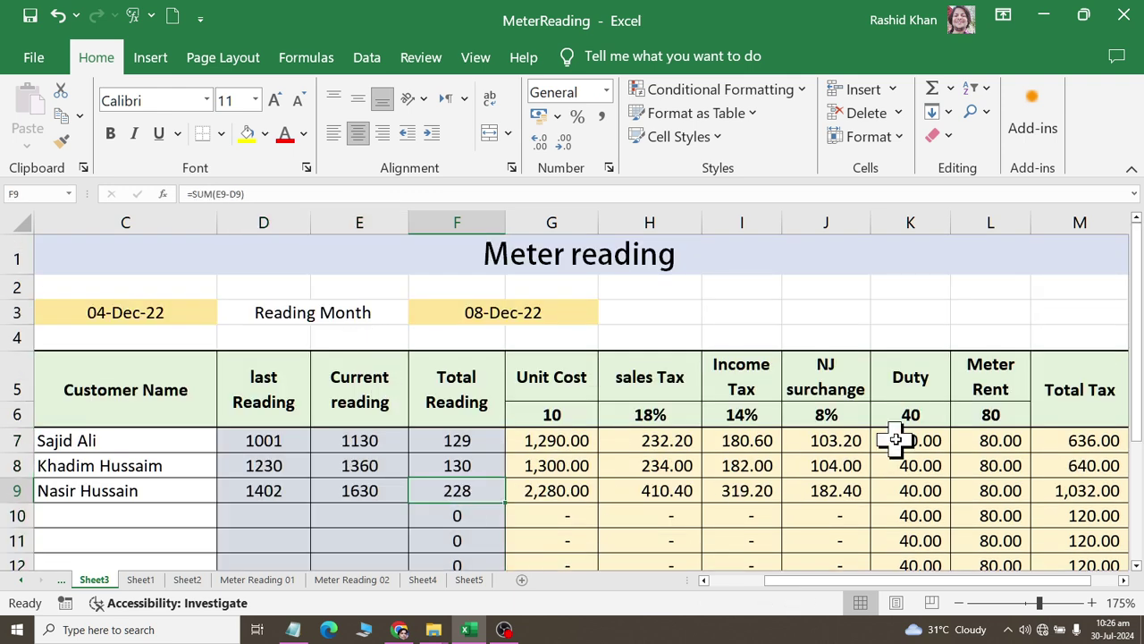
Change the unit cost rate to 15 and the sales tax rate to 21%.
scroll(894, 438, "down", 1)
left_click(555, 322)
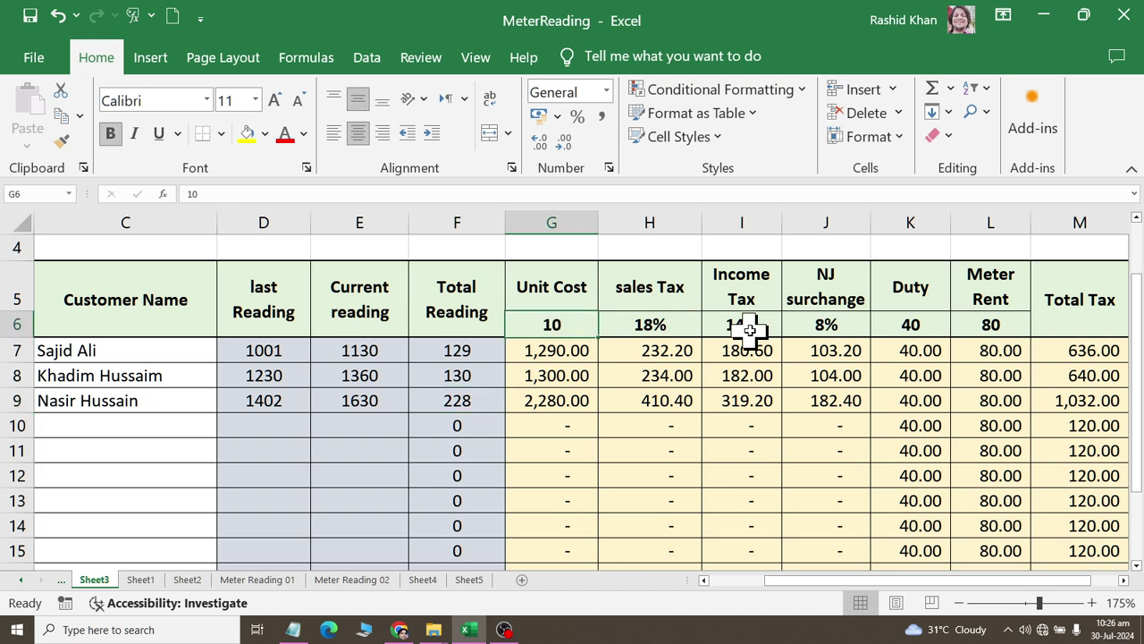
type("15")
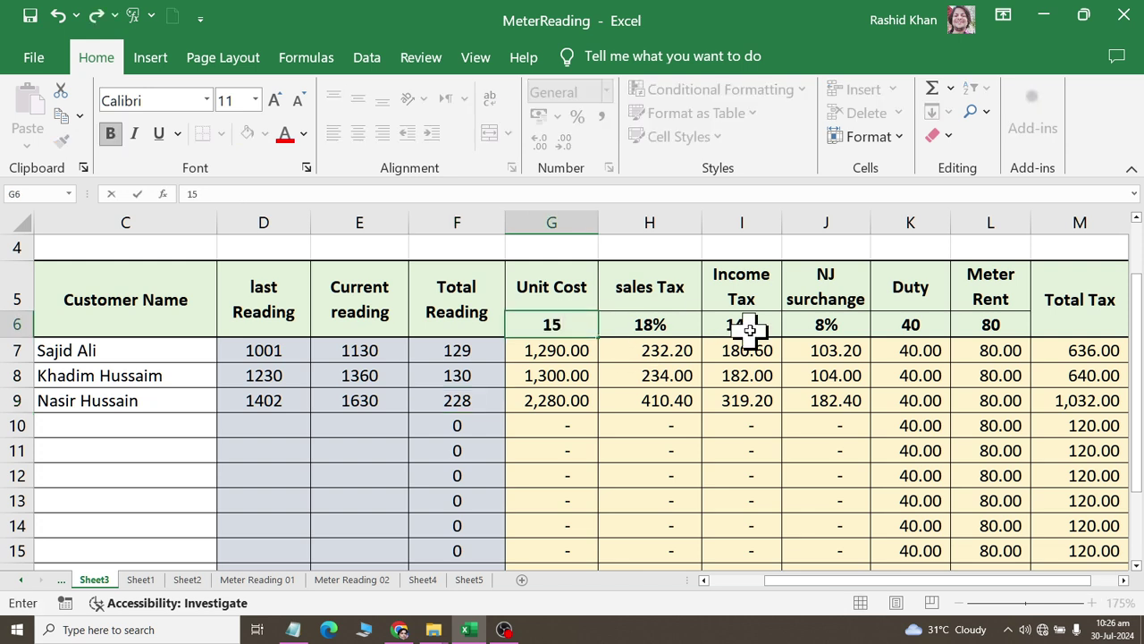
key("Return")
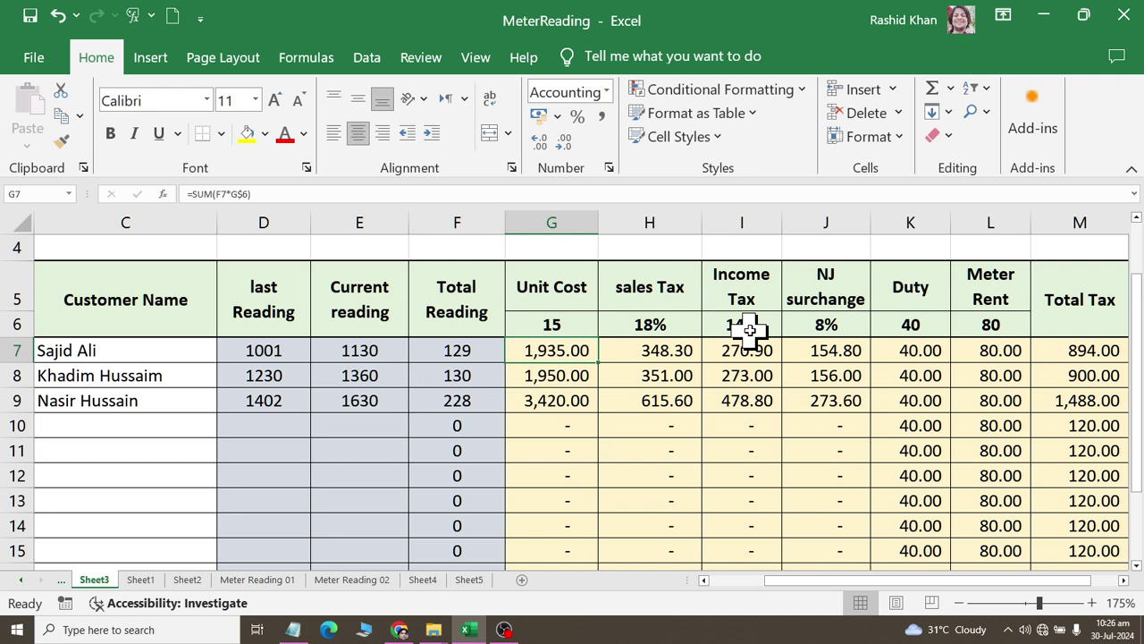
key("Up")
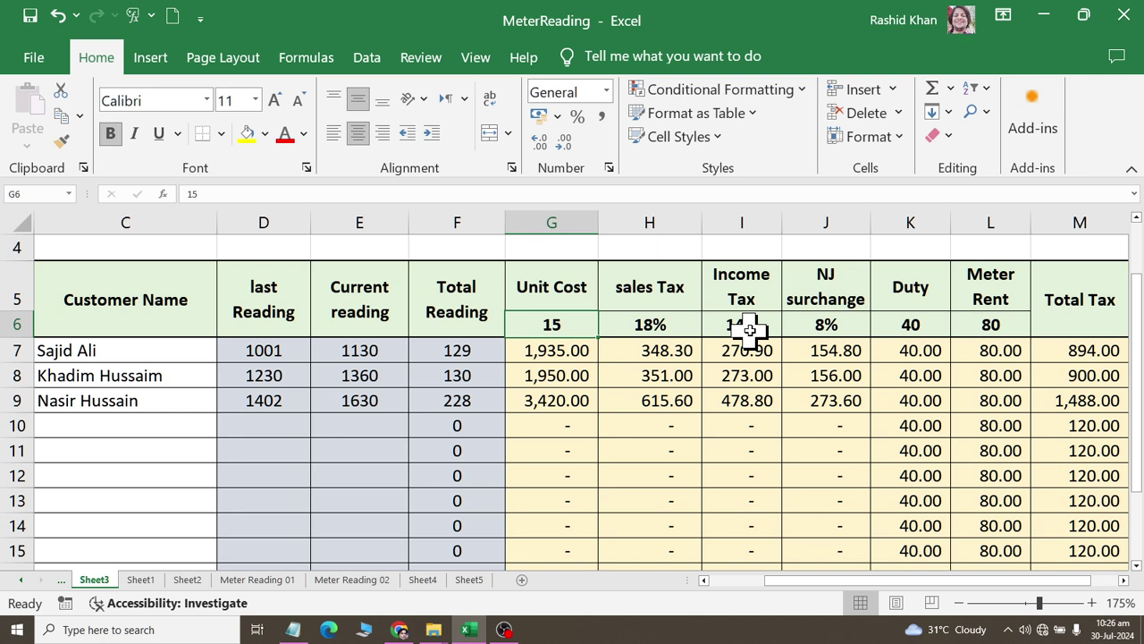
key("Right")
type("21")
key("Return")
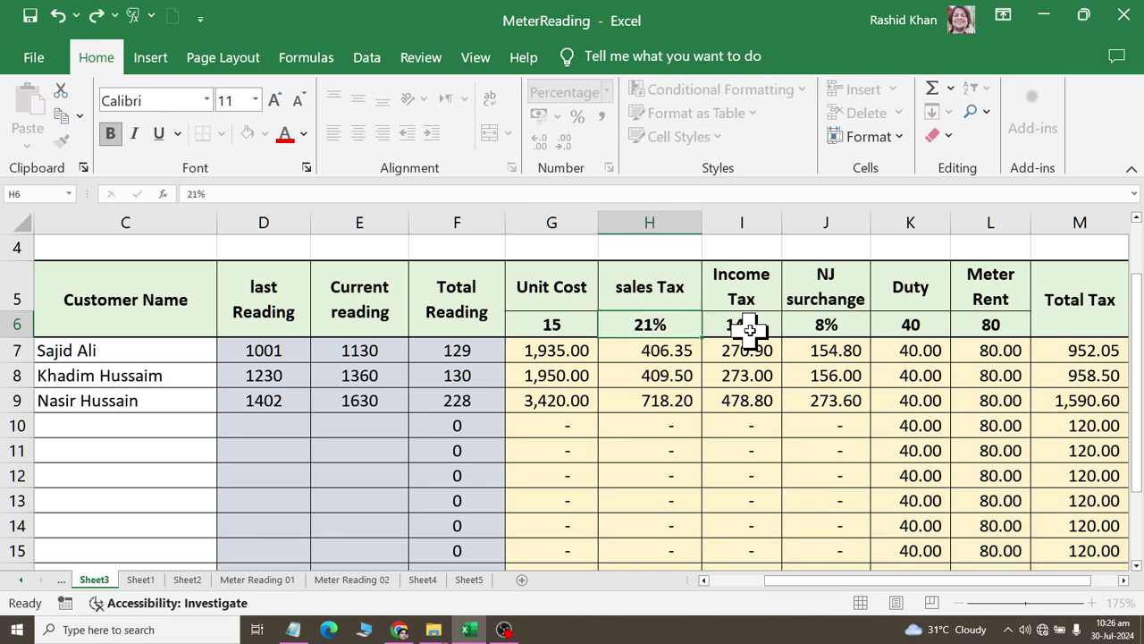
Set duty to 20 and meter rent to 100, then check the first customer's charges.
key("Right")
key("Right")
key("Right")
key("Up")
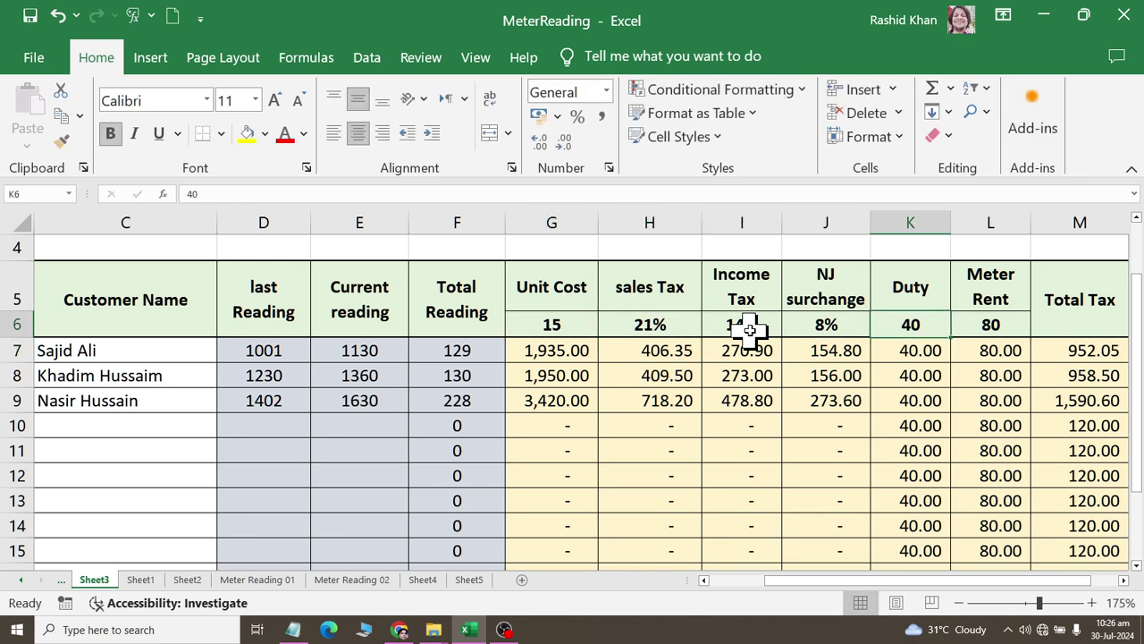
type("20")
key("Return")
key("Right")
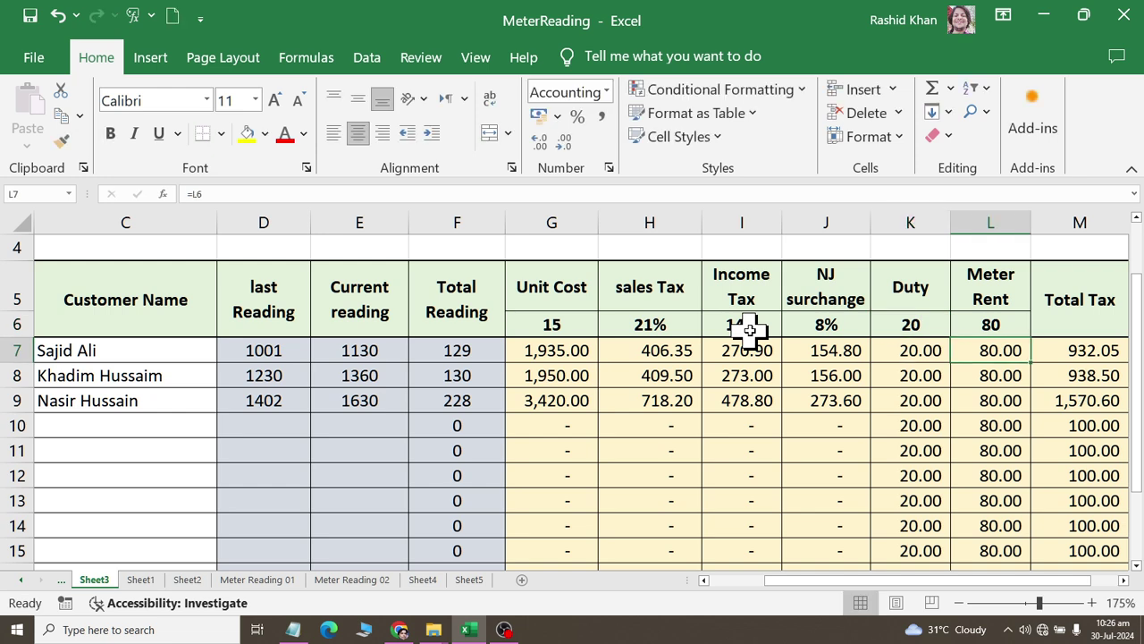
key("Up")
type("100")
key("Return")
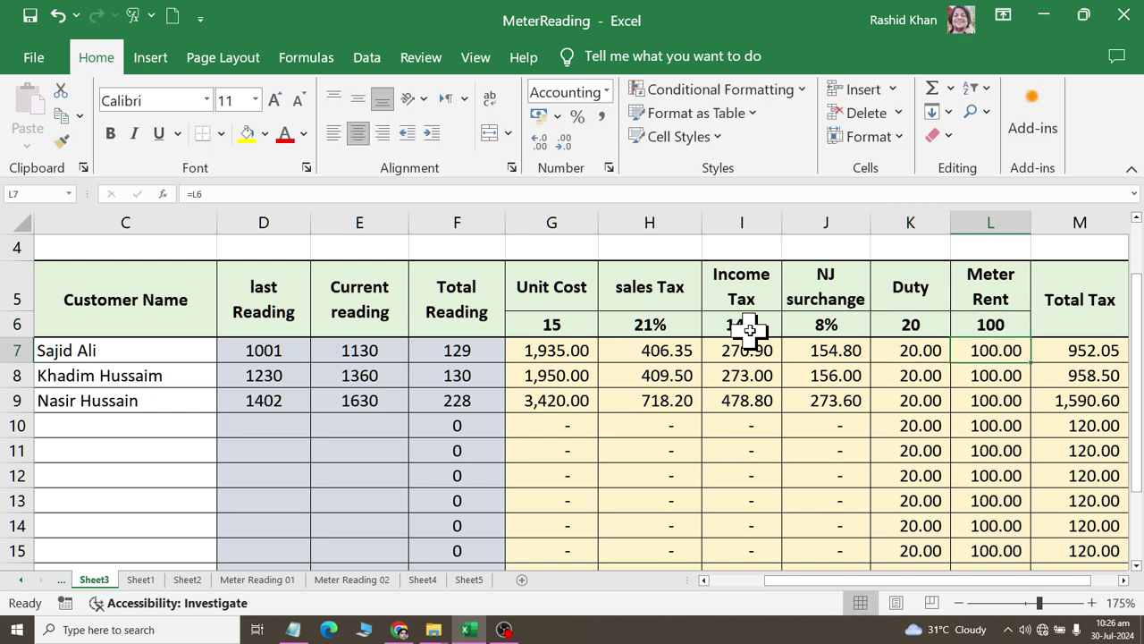
key("Left")
key("Left")
key("Left")
key("Left")
key("Left")
key("Left")
key("Left")
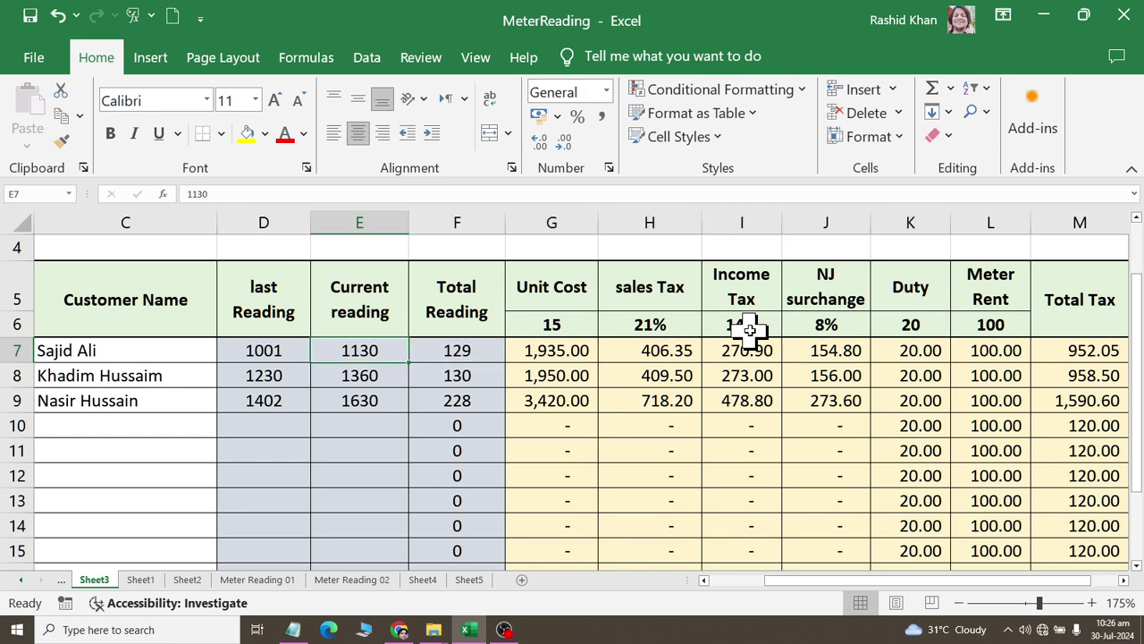
key("Right")
key("Right")
key("Right")
key("Right")
key("Right")
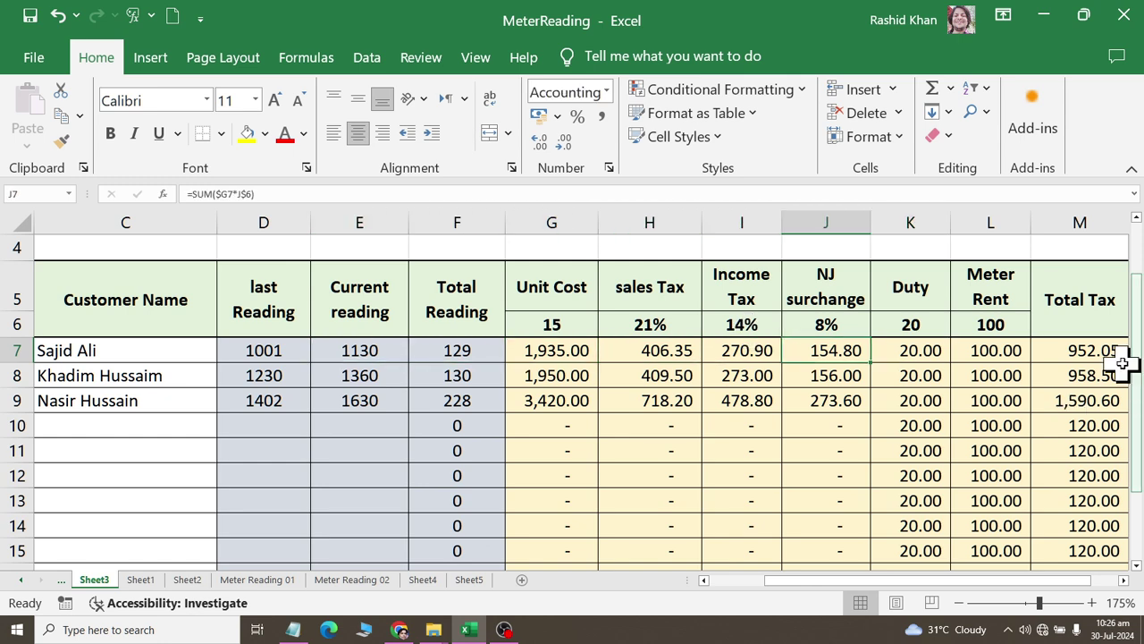
Remove the decimals from the Total Tax and Net Bill figures, e.g. 952 and 2,887.
mouse_move(1092, 350)
left_mouse_down()
mouse_move(1072, 489)
mouse_move(1073, 474)
left_mouse_up()
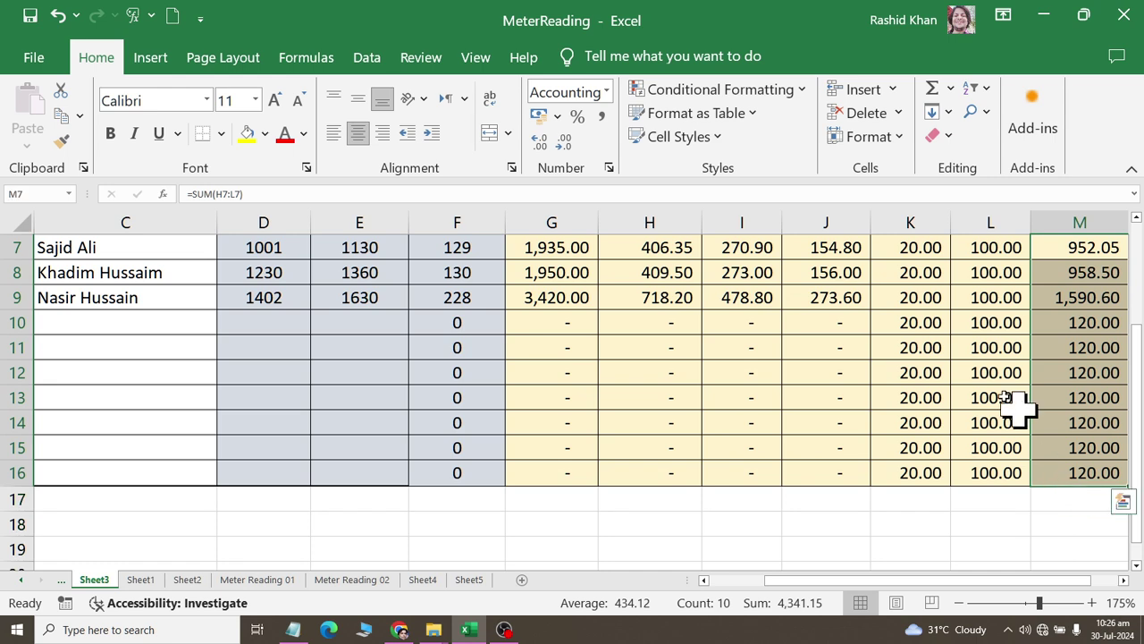
left_click(564, 144)
left_click(564, 144)
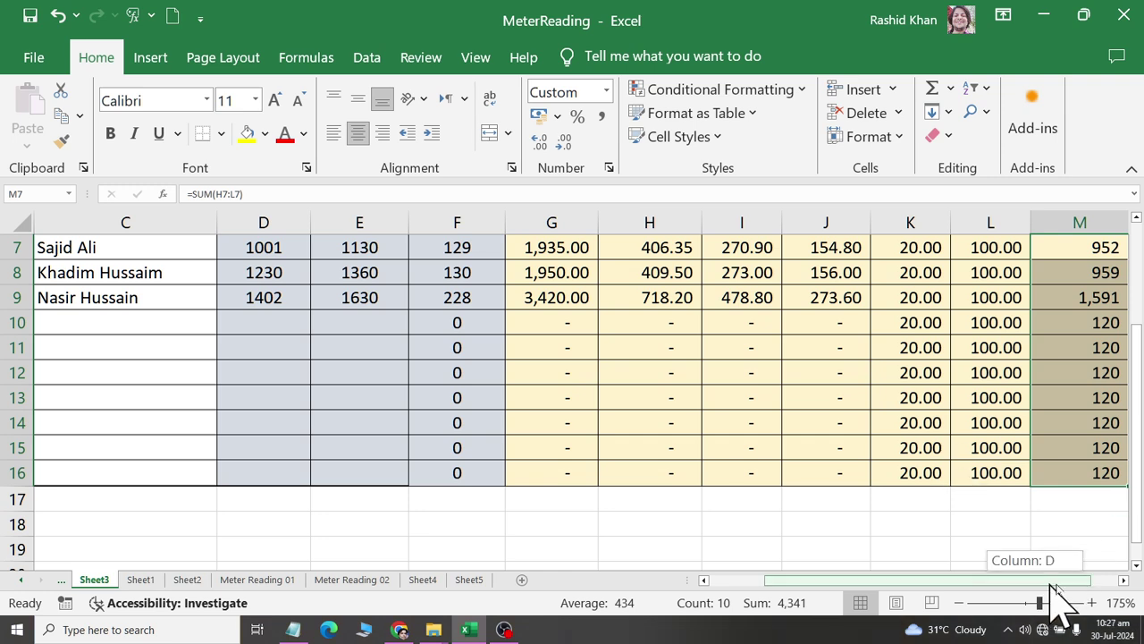
left_click_drag(1086, 580, 1112, 579)
scroll(996, 362, "up", 1)
mouse_move(996, 350)
left_mouse_down()
mouse_move(994, 561)
mouse_move(992, 506)
left_mouse_up()
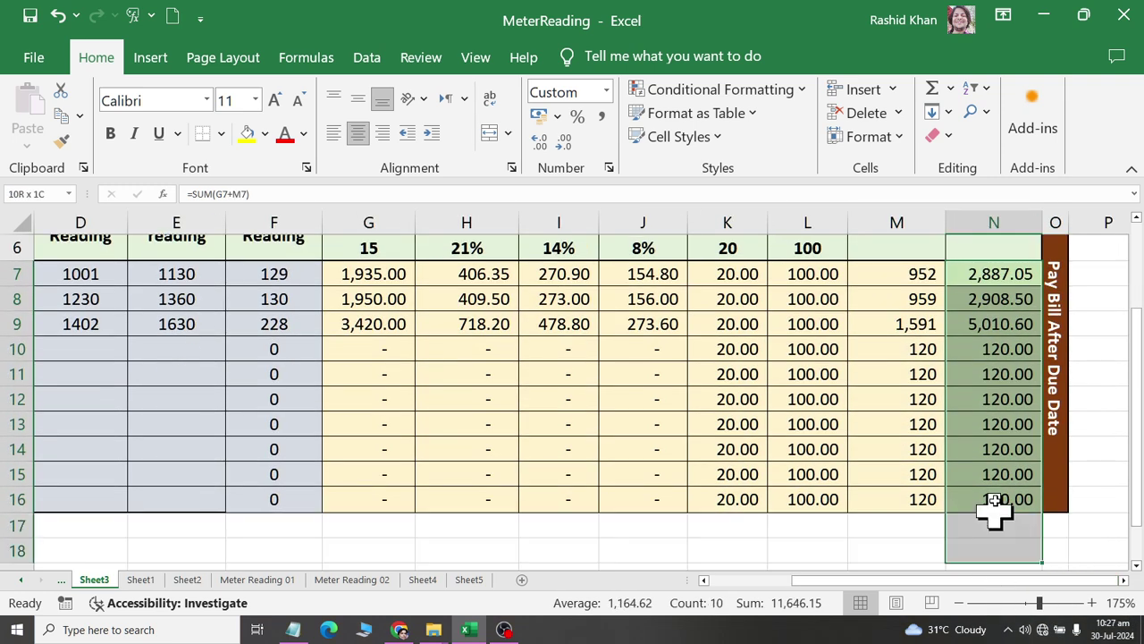
left_click(566, 145)
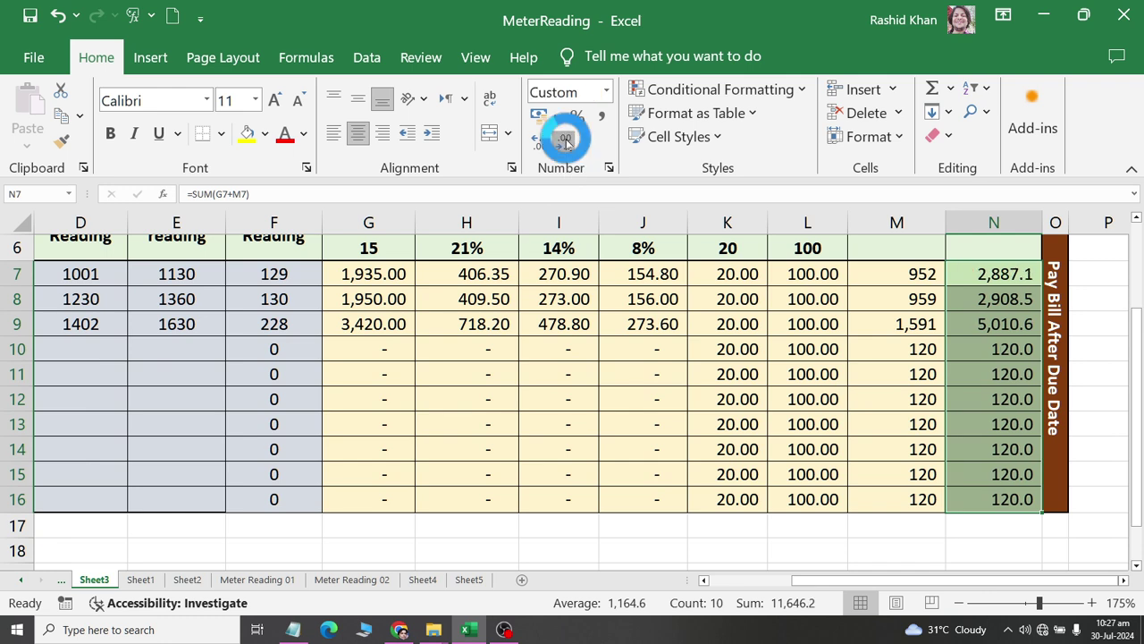
left_click(566, 144)
Review the finished table, briefly selecting the two header rows before deselecting them.
scroll(814, 385, "up", 2)
left_click(822, 466)
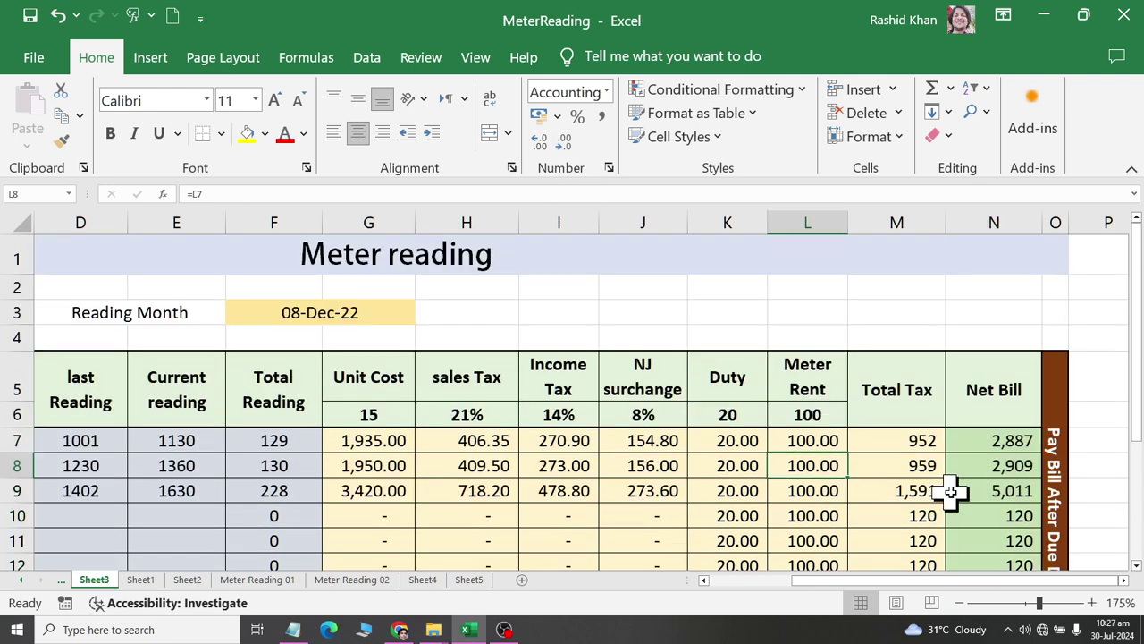
scroll(948, 497, "down", 1)
scroll(947, 497, "down", 1)
scroll(948, 497, "up", 2)
left_click_drag(1000, 366, 12, 385)
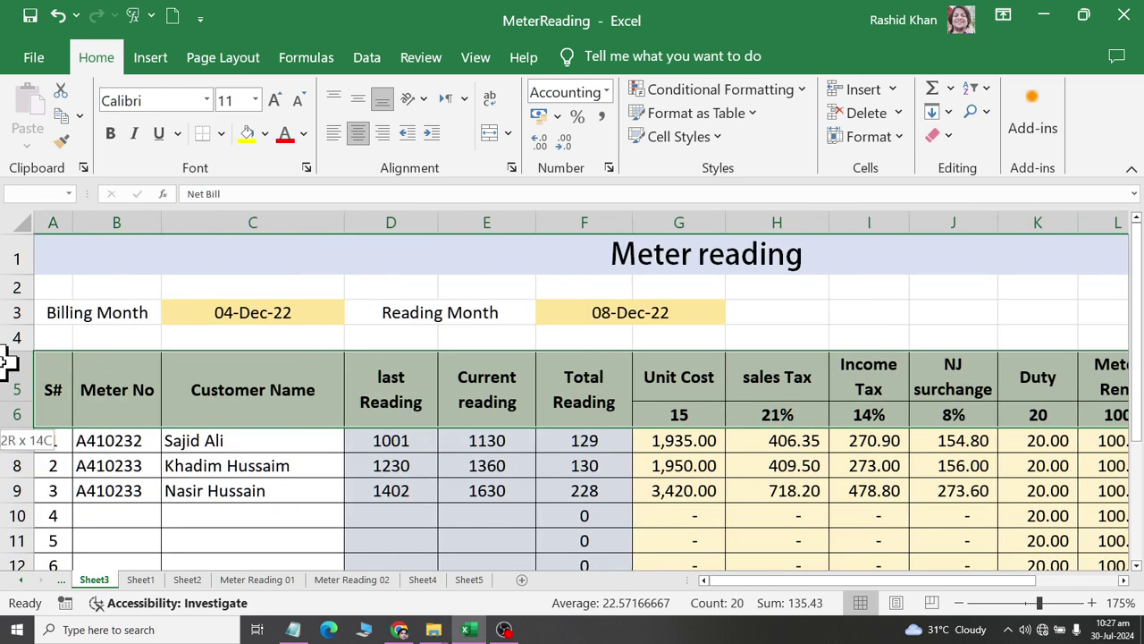
left_click(268, 466)
scroll(335, 476, "down", 1)
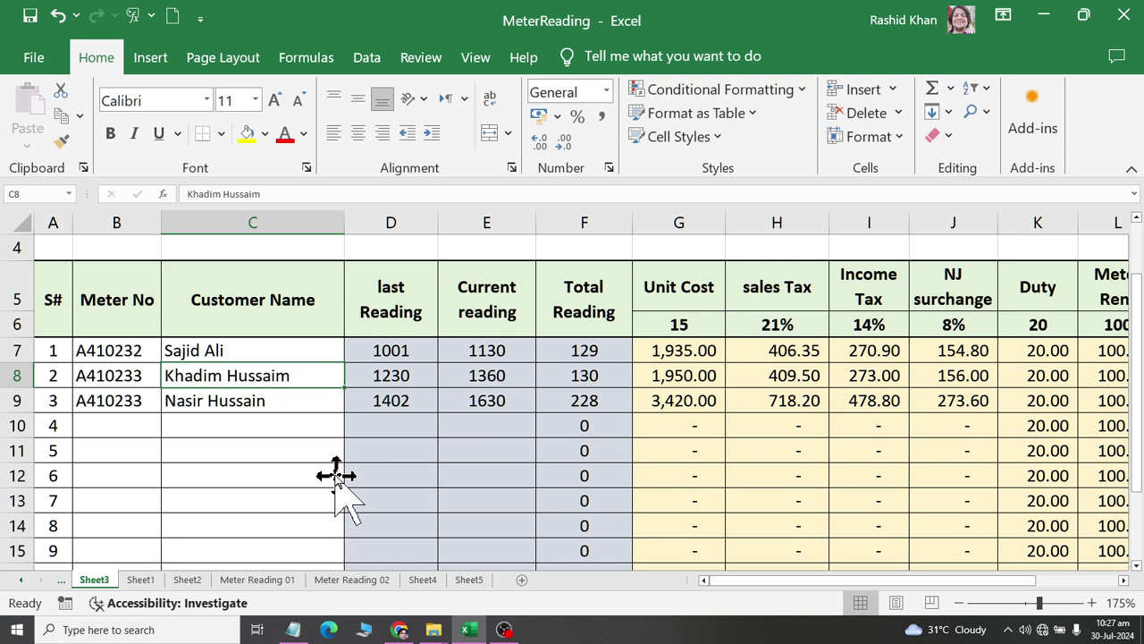